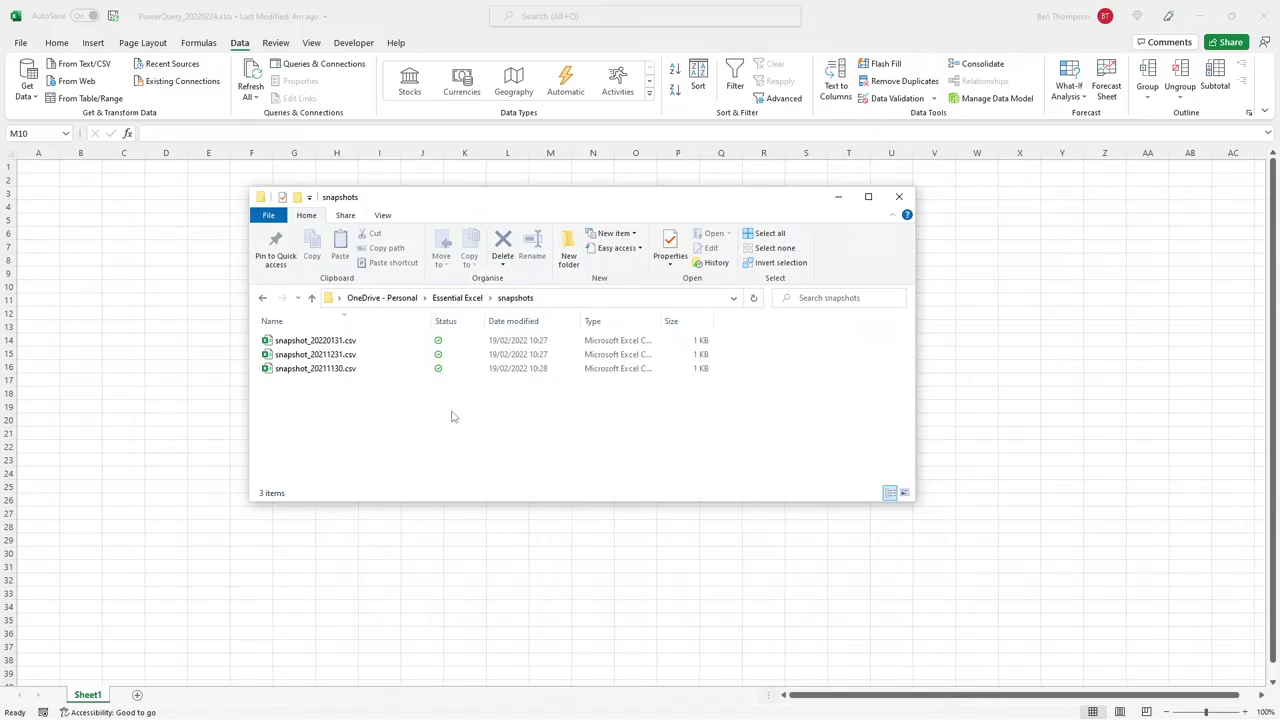
Step: Close the snapshots folder window that holds the three snapshot CSV files
{"action": "left_click", "coordinate": [899, 199]}
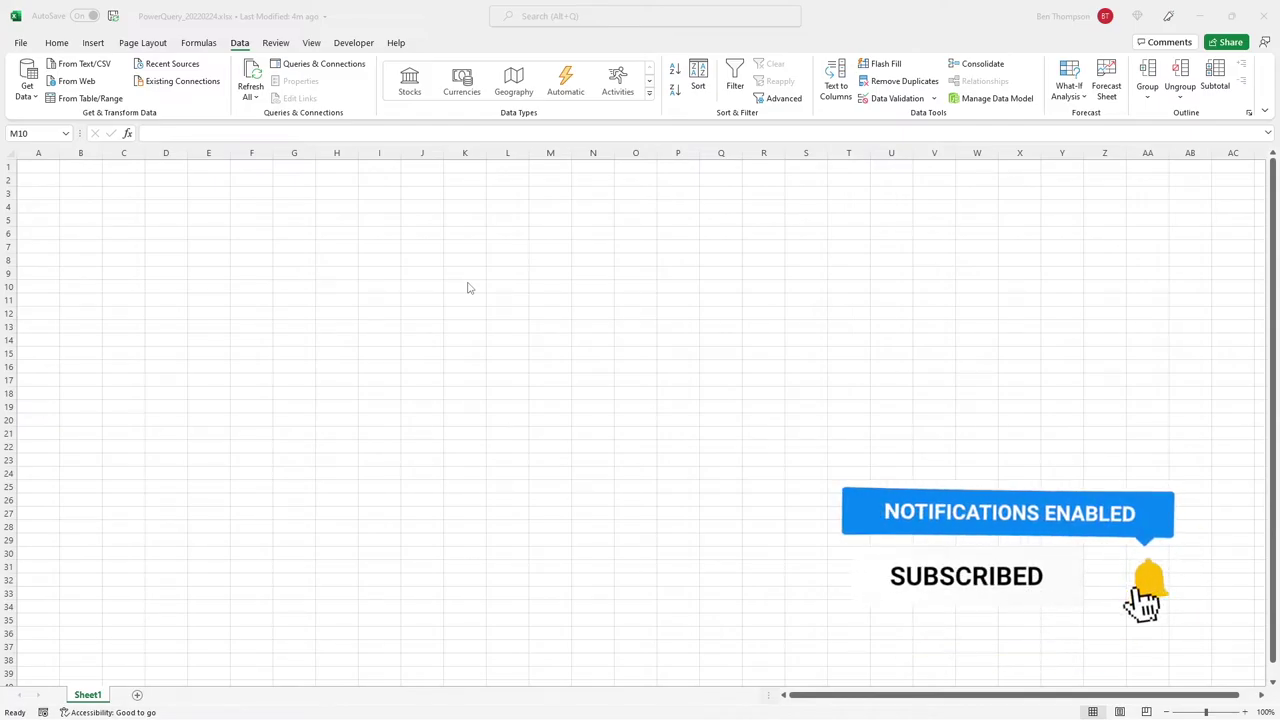
{"action": "left_click", "coordinate": [28, 90]}
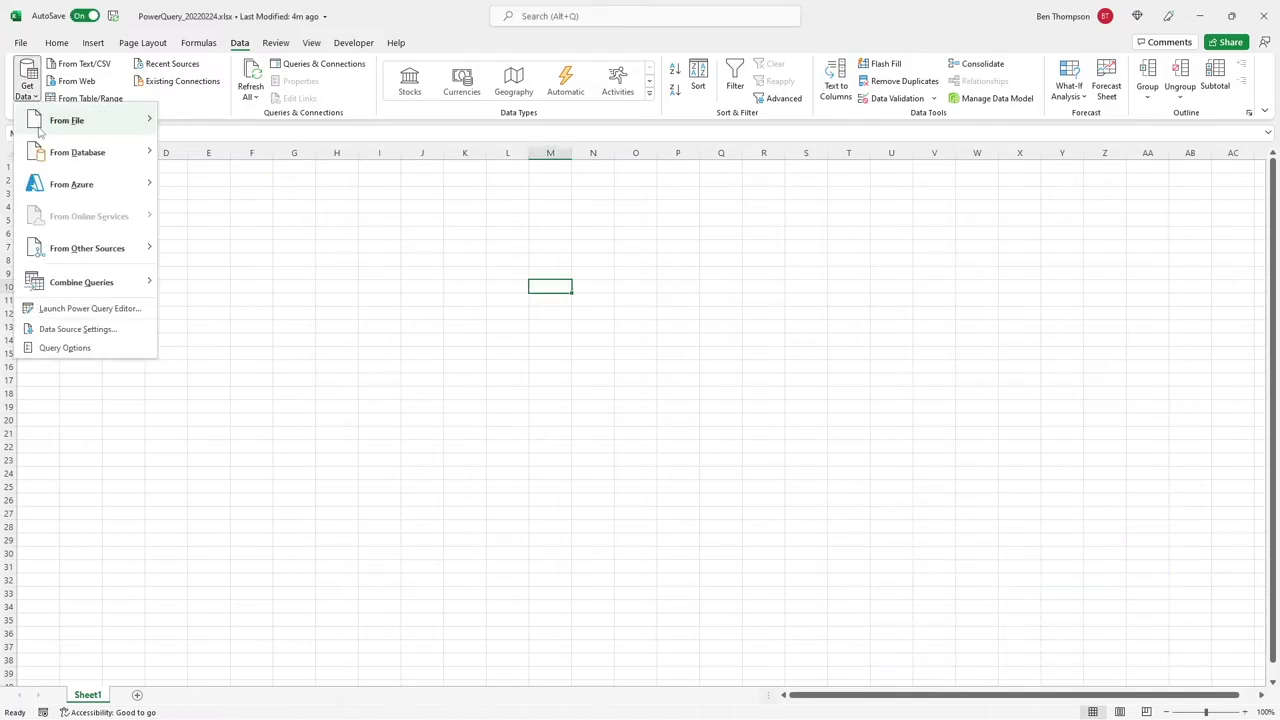
{"action": "mouse_move", "coordinate": [39, 130]}
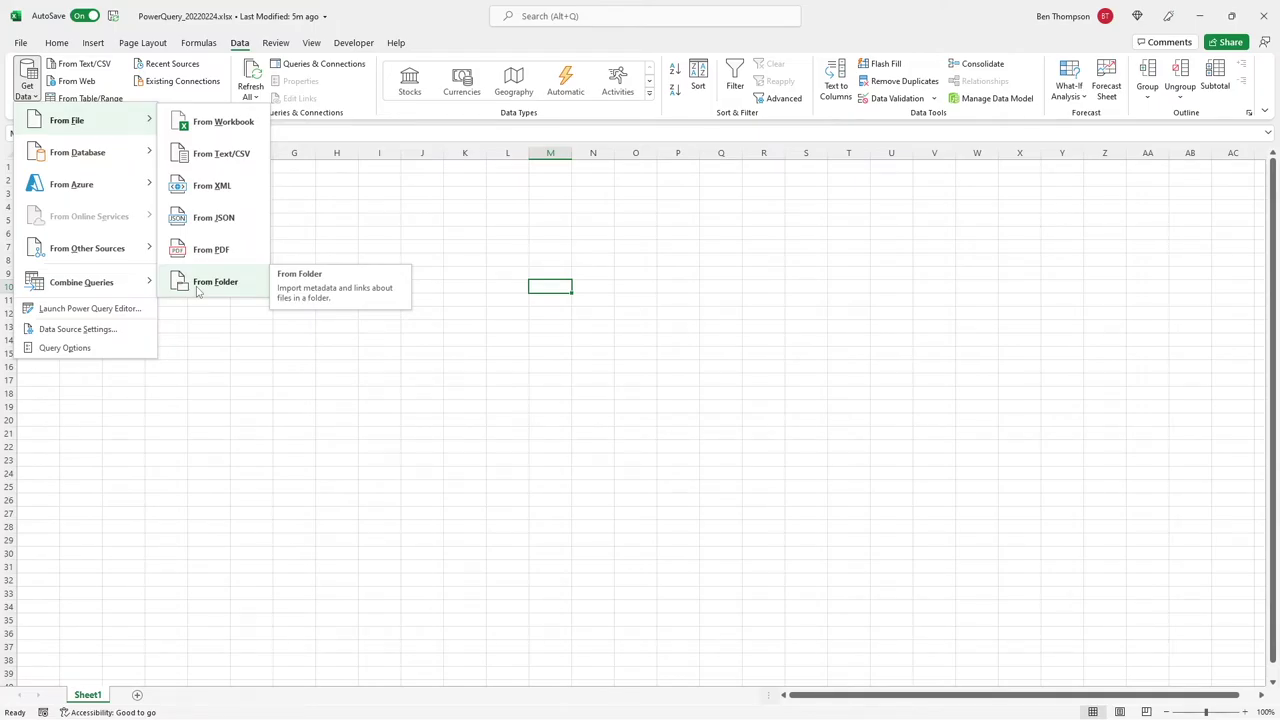
{"action": "left_click", "coordinate": [220, 392]}
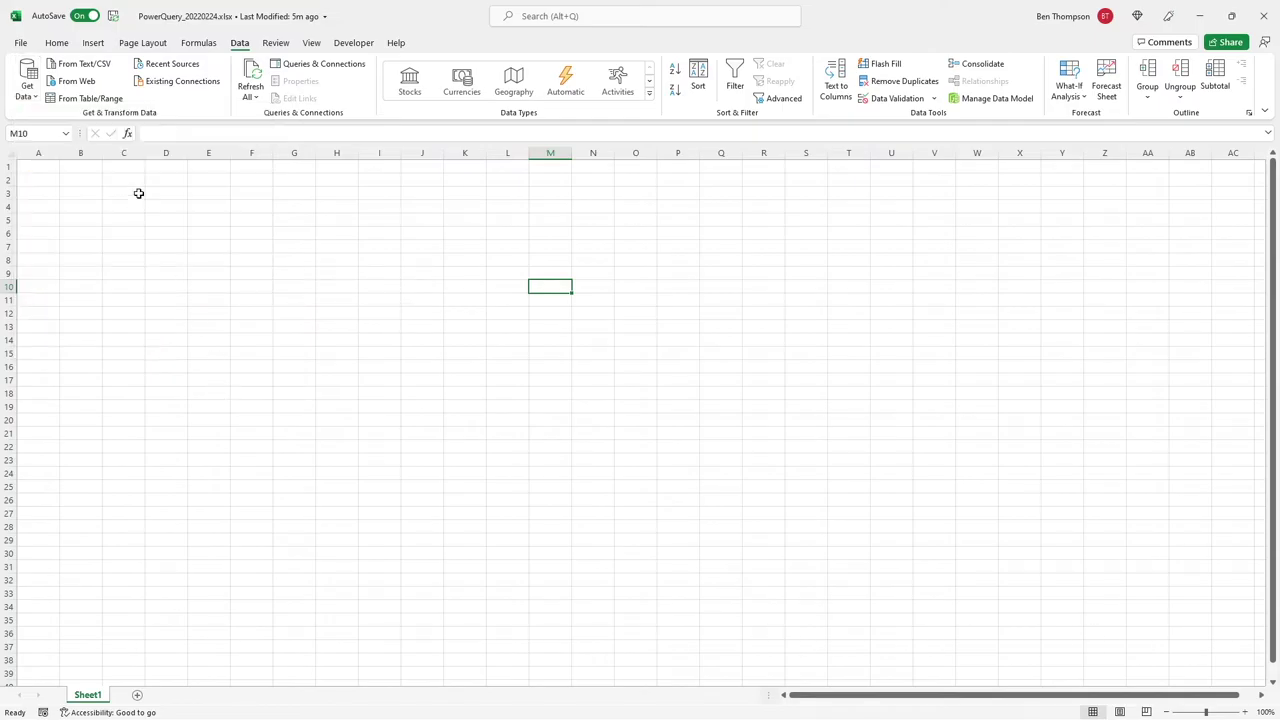
Step: Launch Power Query Editor from Get Data and add a Blank Query named Query1
{"action": "left_click", "coordinate": [27, 82]}
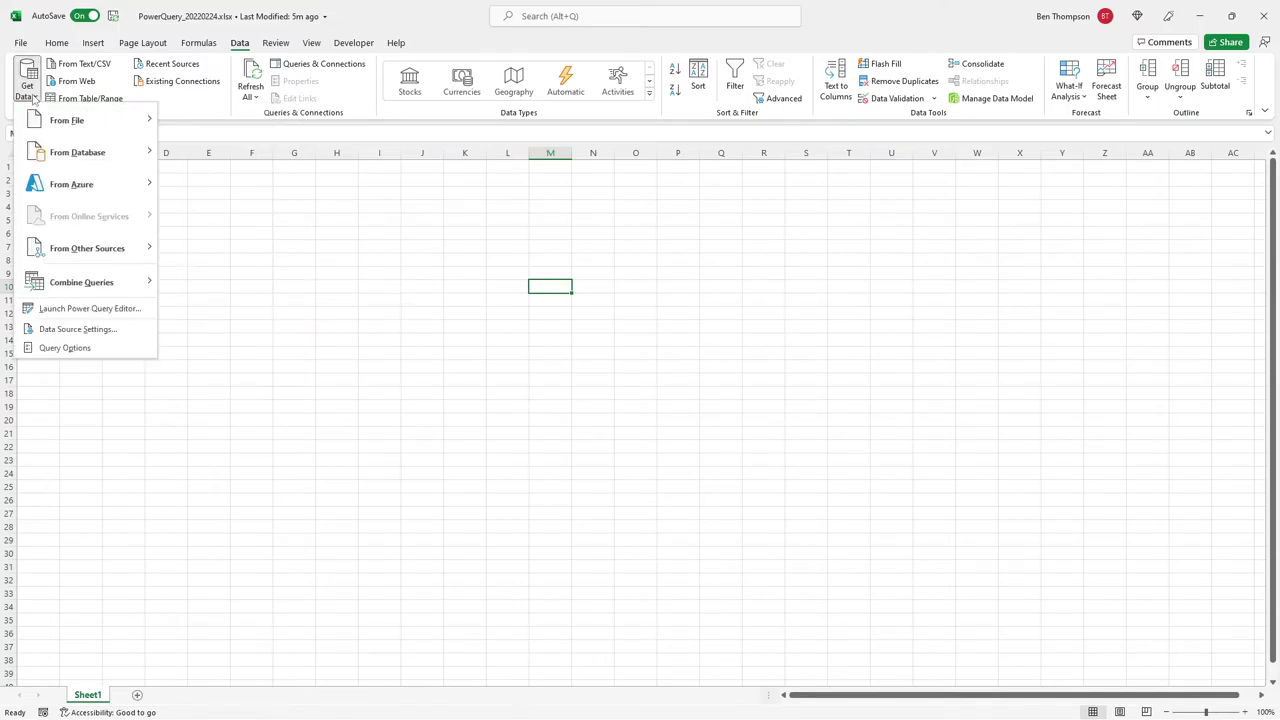
{"action": "left_click", "coordinate": [92, 312]}
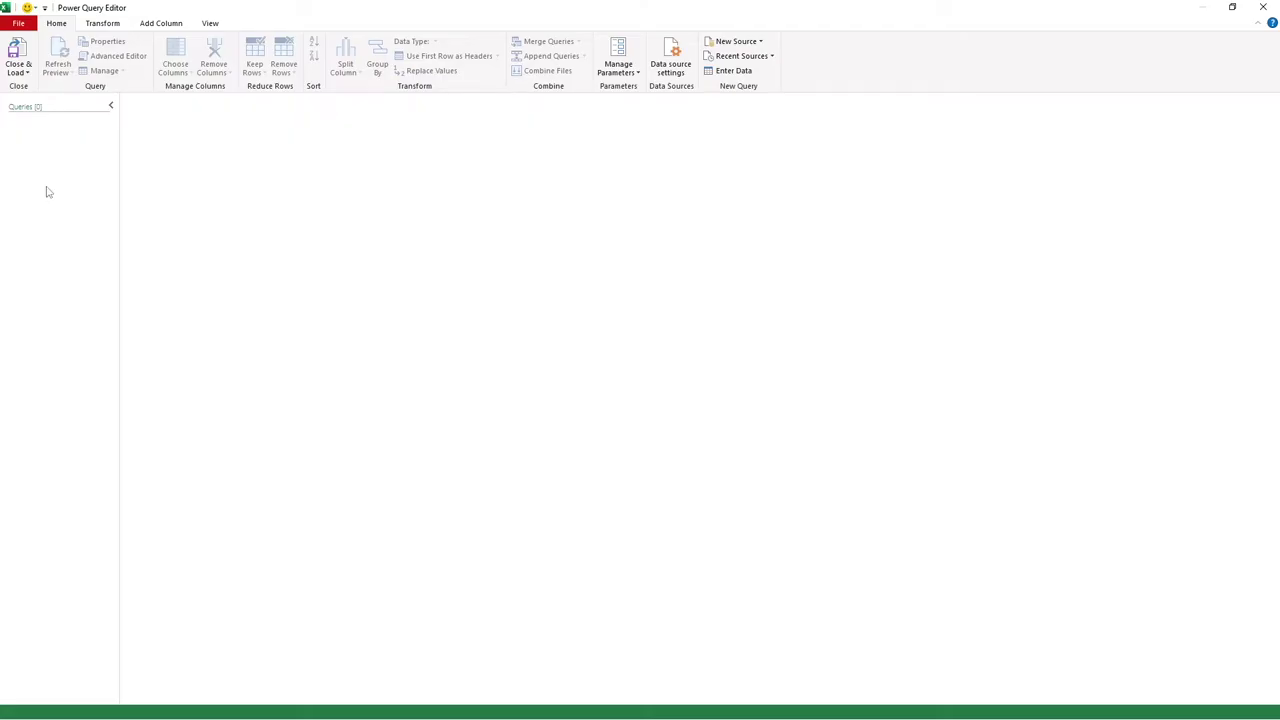
{"action": "right_click", "coordinate": [45, 152]}
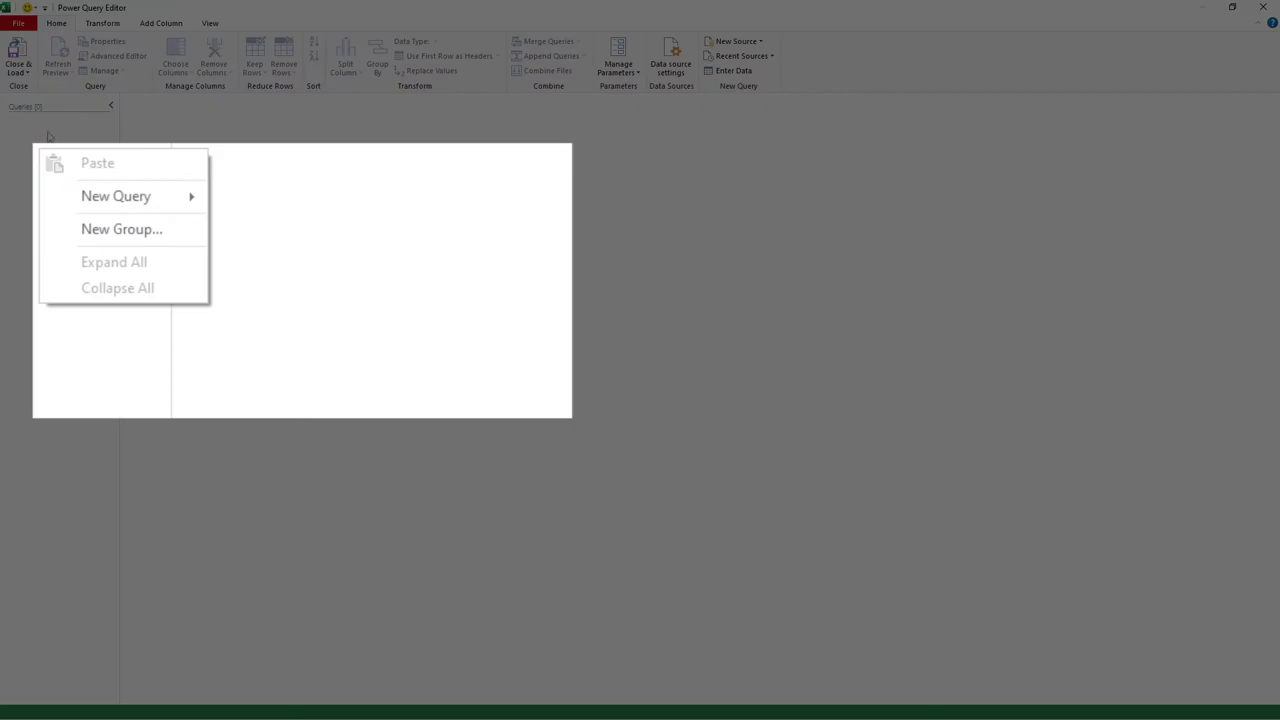
{"action": "mouse_move", "coordinate": [118, 203]}
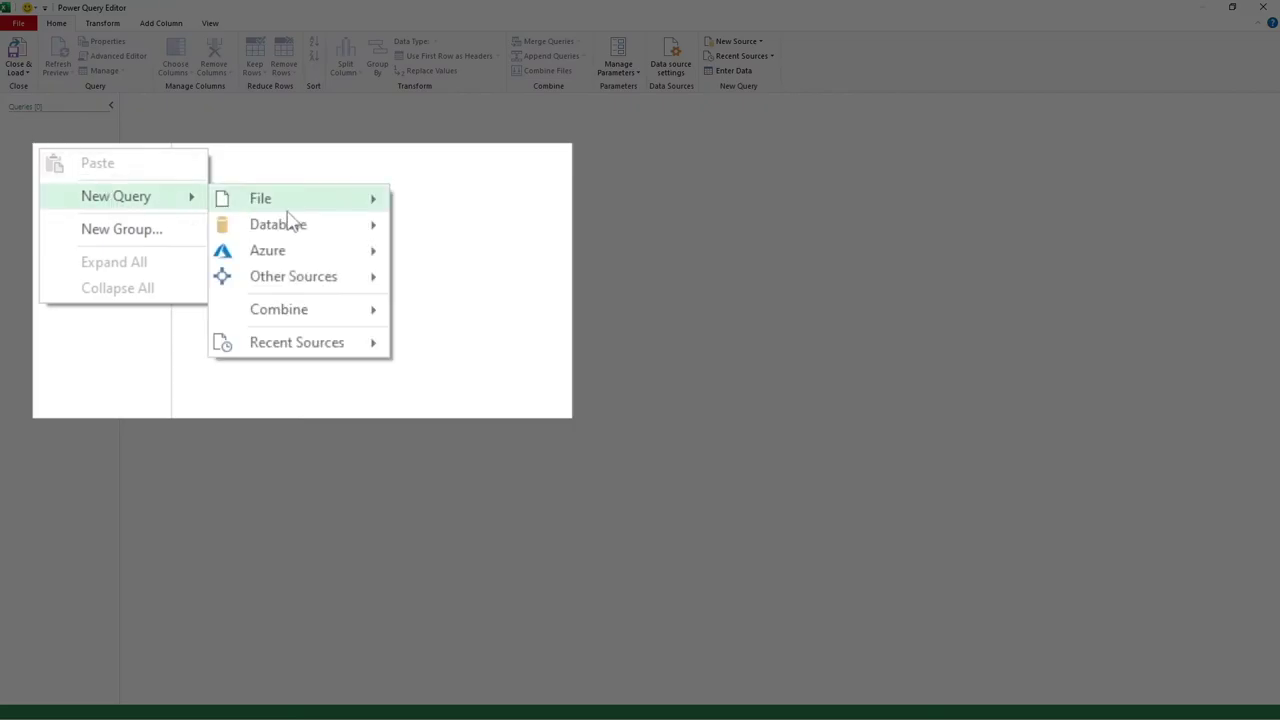
{"action": "mouse_move", "coordinate": [294, 283]}
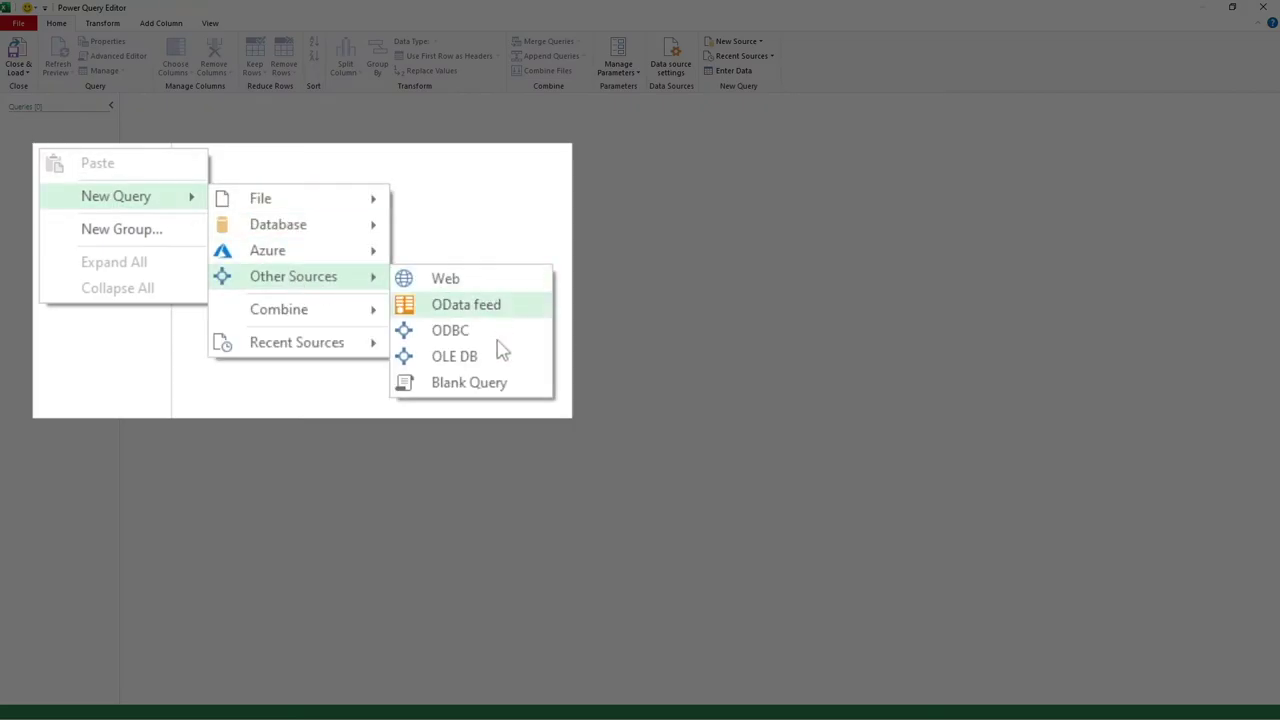
{"action": "left_click", "coordinate": [495, 386]}
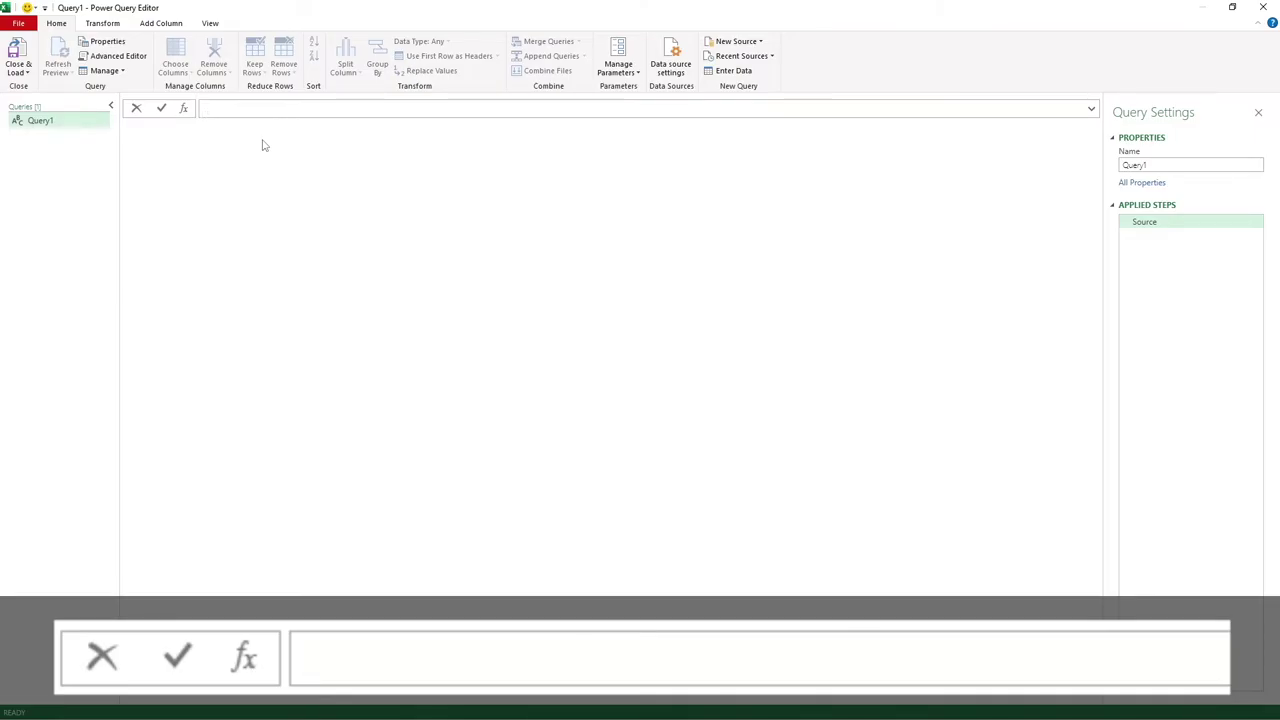
Step: Set the Source formula to Folder.Files with the pasted snapshots folder path, listing three CSVs
{"action": "type", "text": "= folder"}
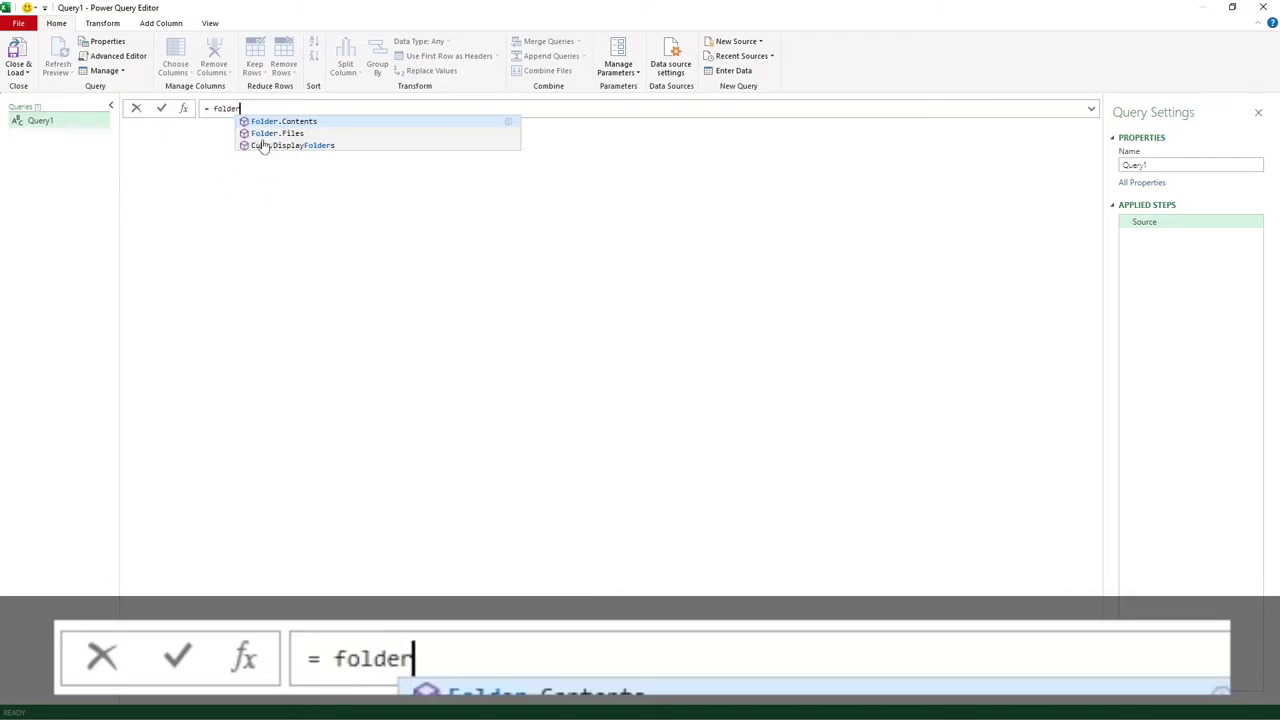
{"action": "key", "text": "Down"}
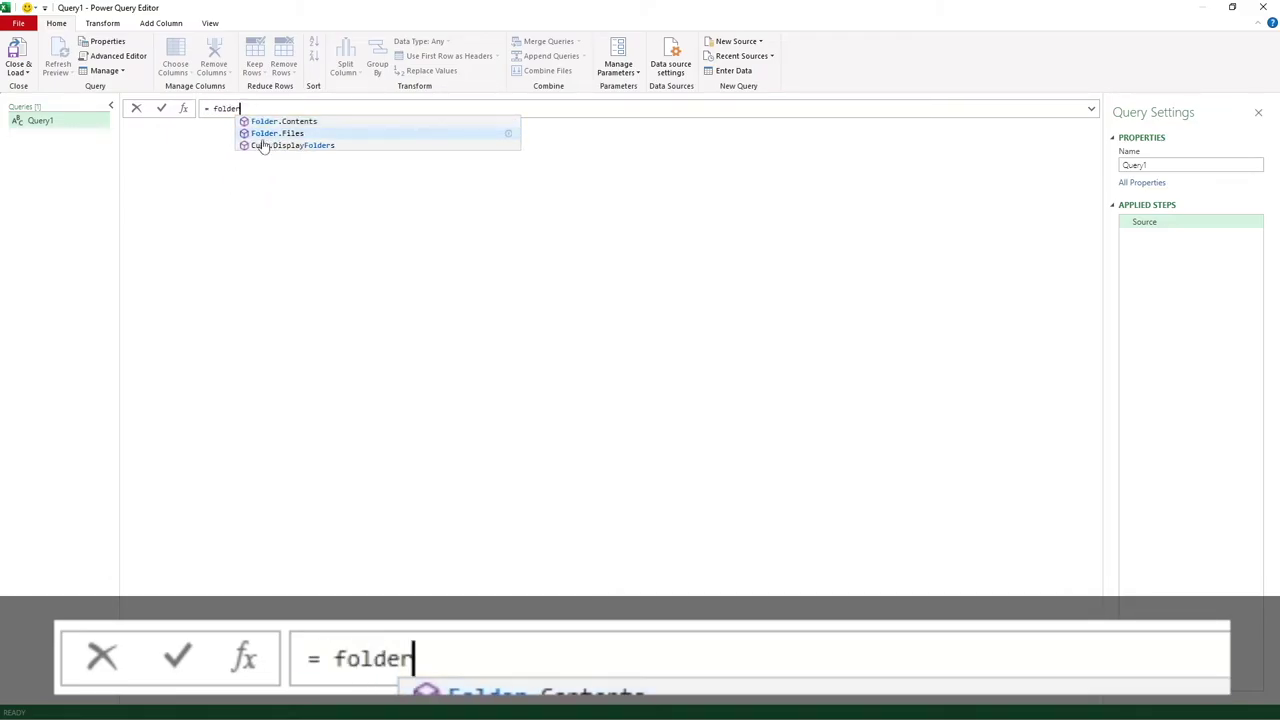
{"action": "key", "text": "Tab"}
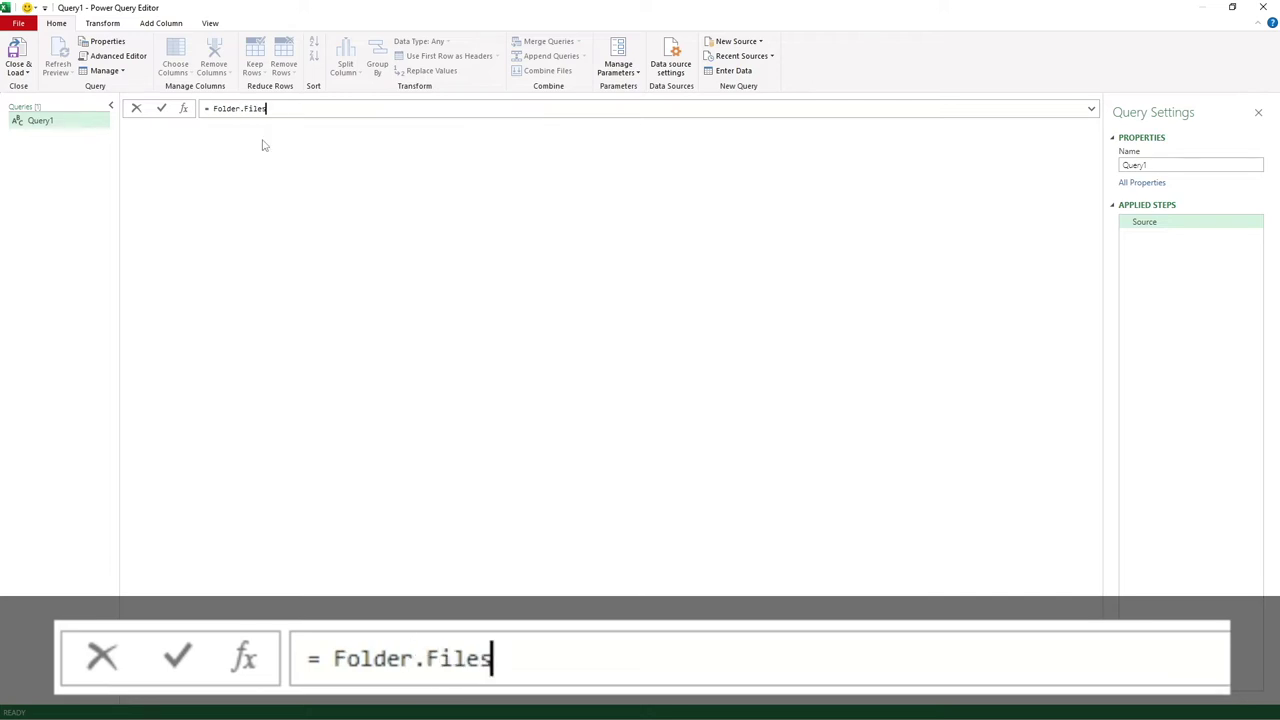
{"action": "type", "text": "("}
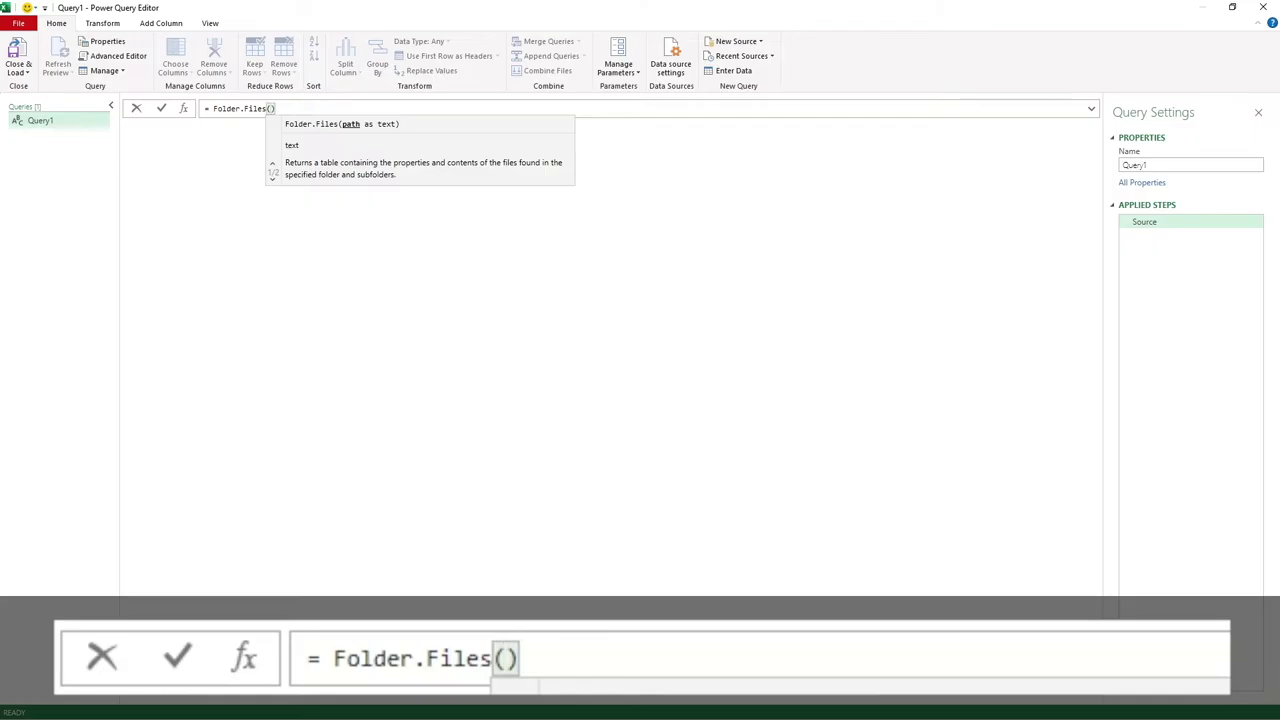
{"action": "key", "text": "Return"}
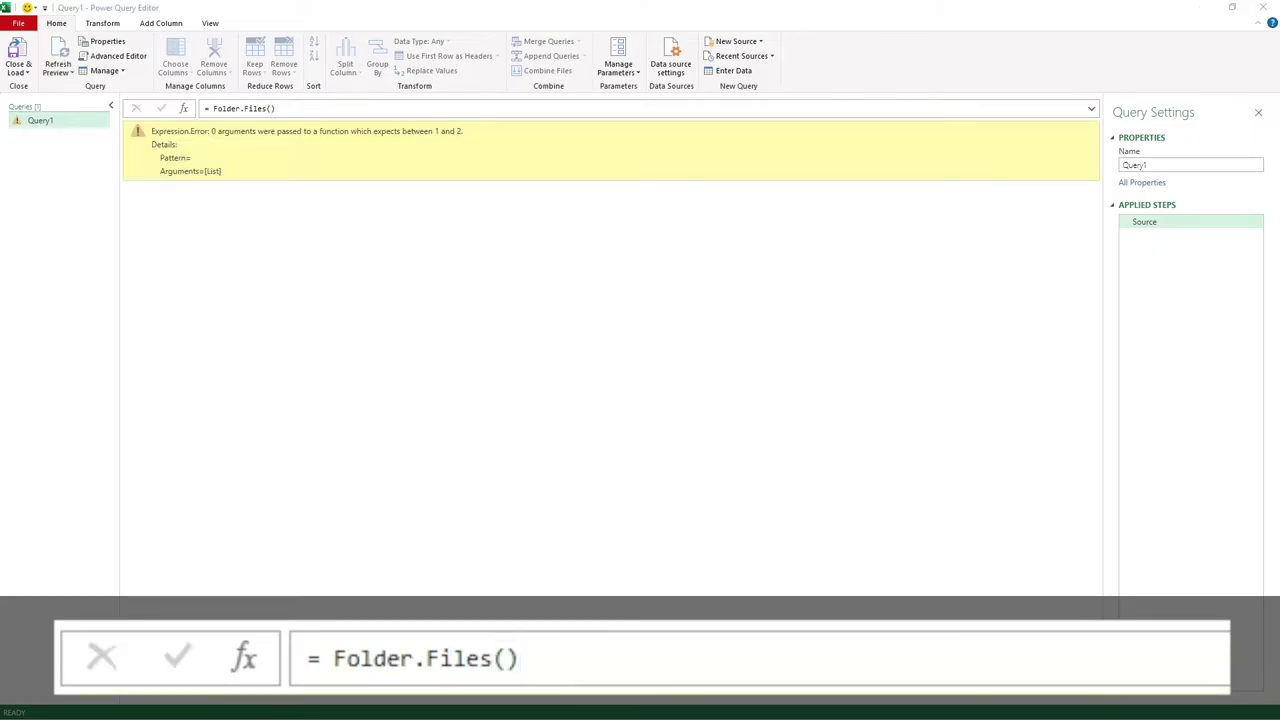
{"action": "left_click", "coordinate": [271, 108]}
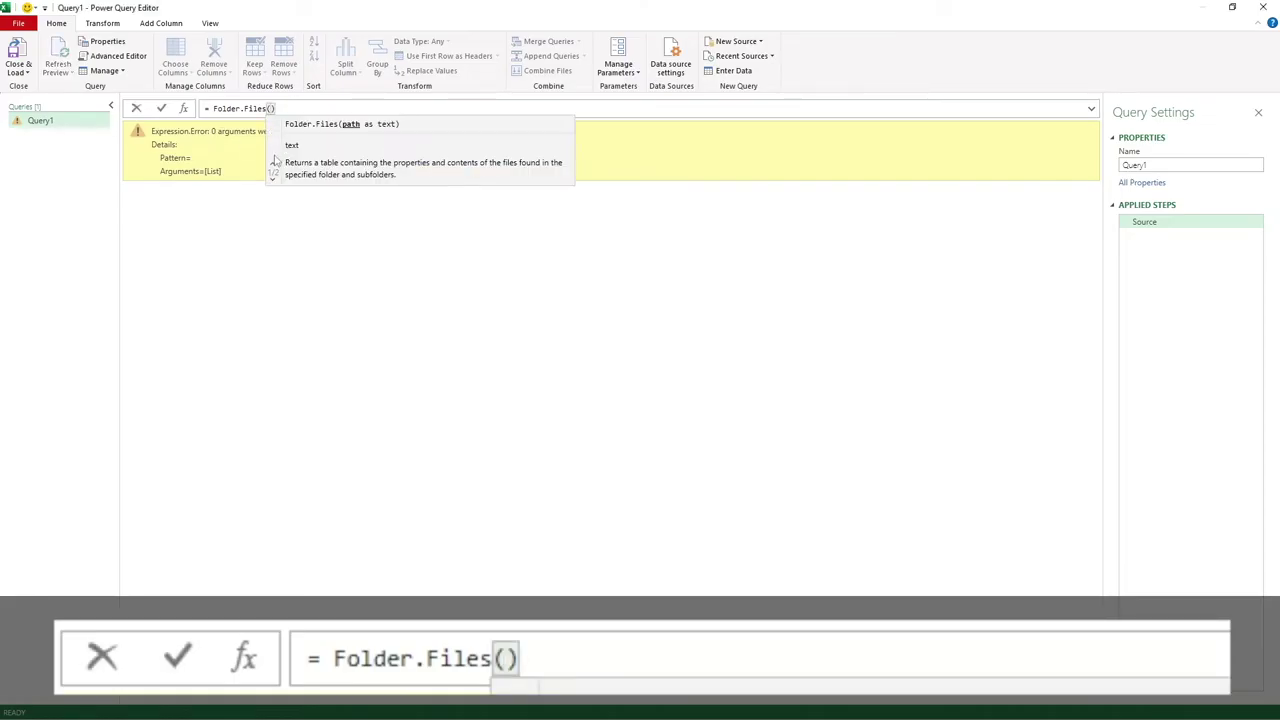
{"action": "type", "text": "\"C:\\Users\\Ben\\OneDrive\\Essential Excel\\snapshots\""}
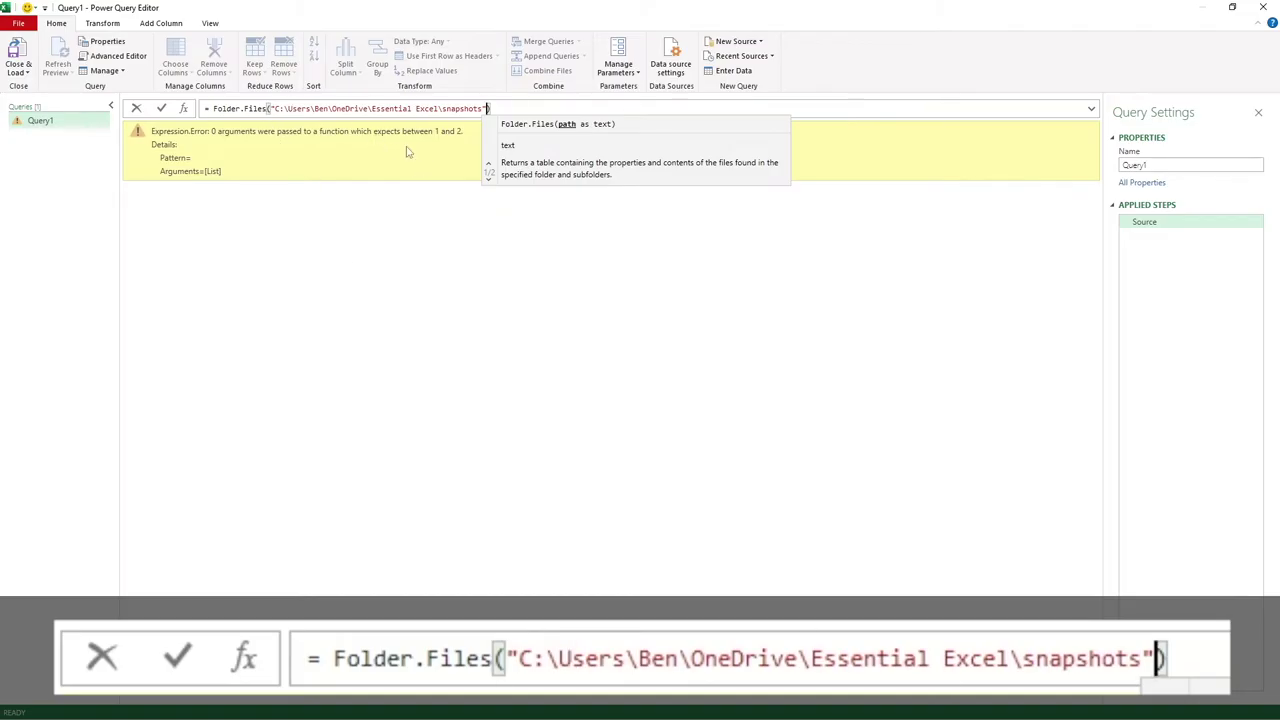
{"action": "left_click", "coordinate": [500, 108]}
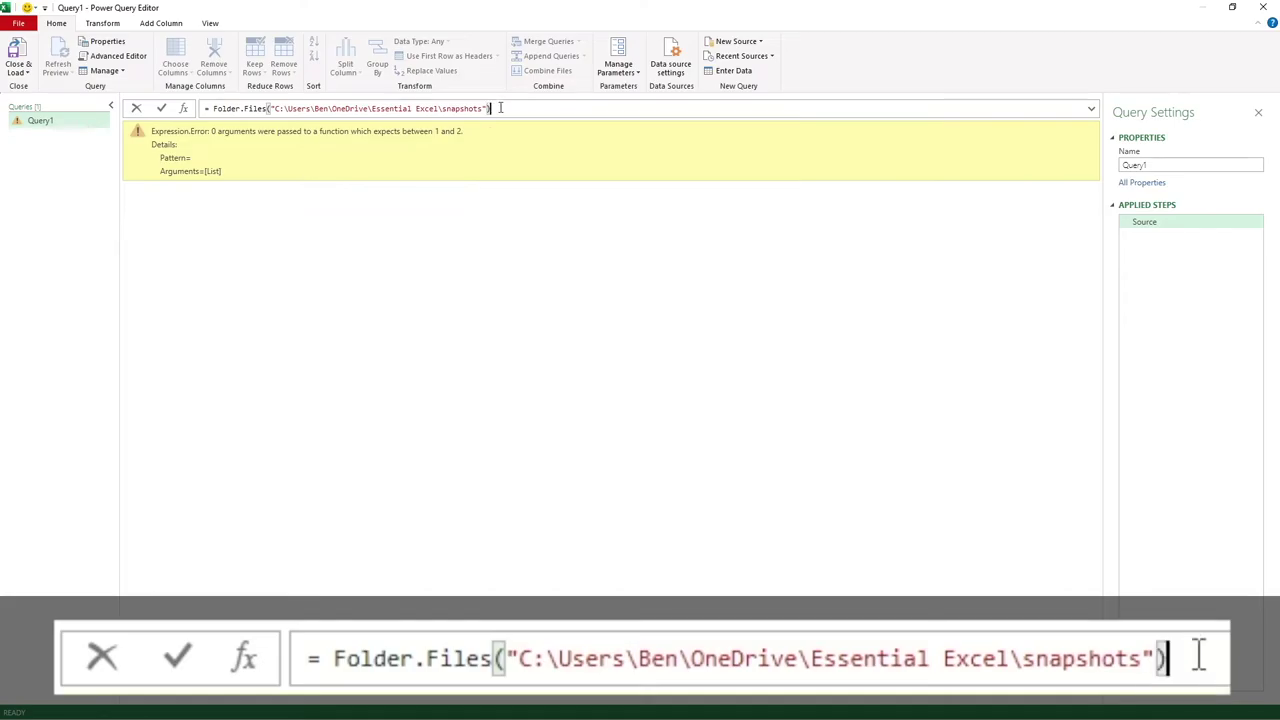
{"action": "key", "text": "Return"}
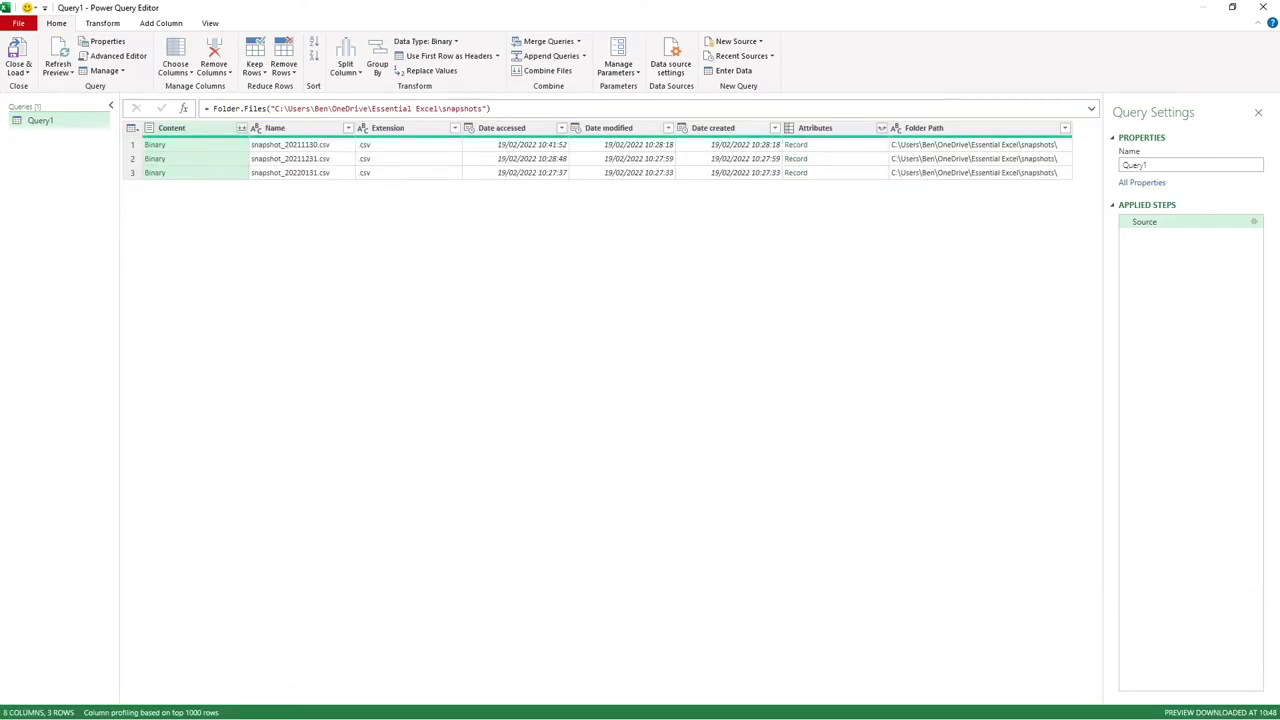
{"action": "key", "text": "alt+Tab"}
{"action": "left_click_drag", "start_coordinate": [634, 220], "coordinate": [586, 234]}
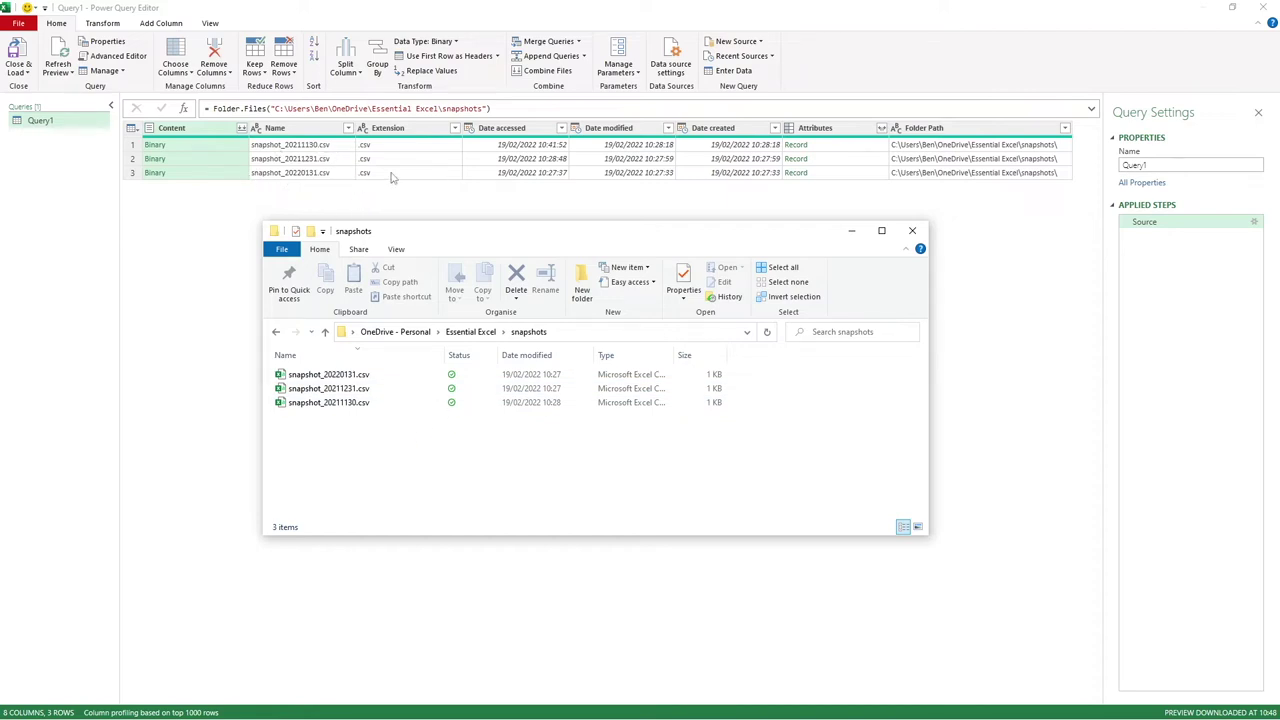
{"action": "left_click", "coordinate": [430, 178]}
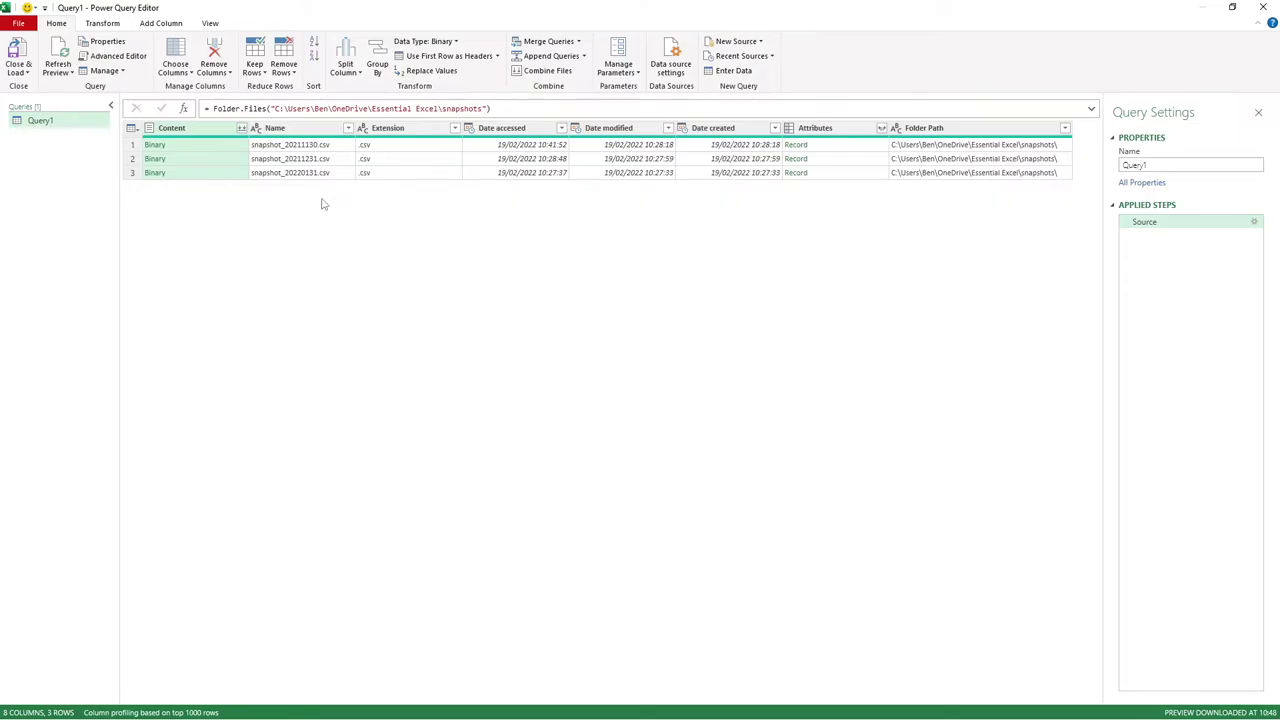
Step: Insert a new Custom1 step after the Source step
{"action": "right_click", "coordinate": [1145, 225]}
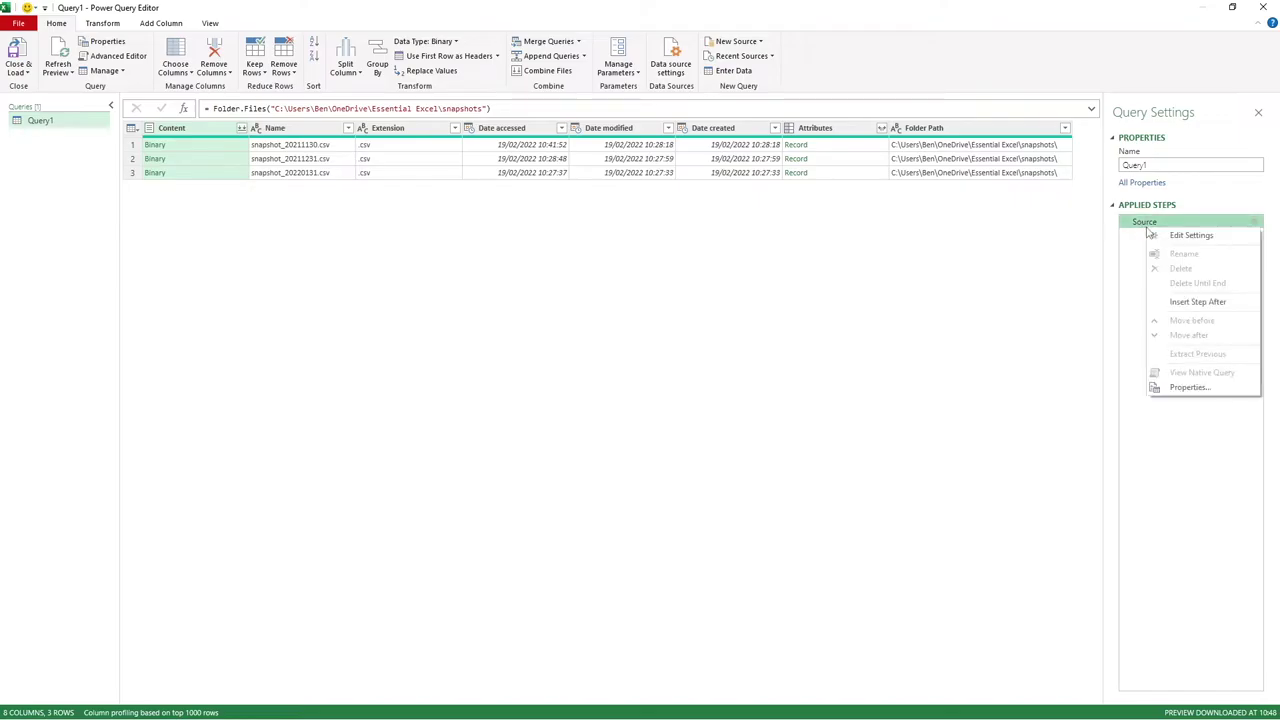
{"action": "left_click", "coordinate": [1191, 301]}
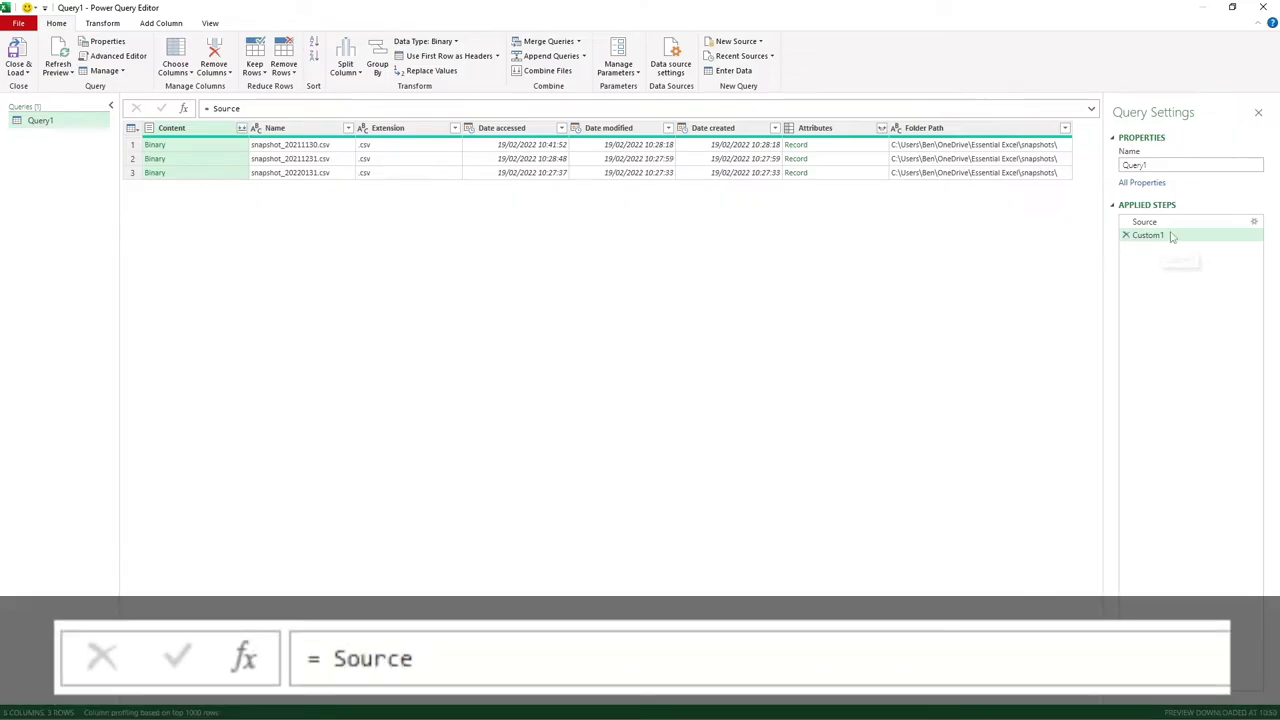
{"action": "left_click", "coordinate": [1159, 224]}
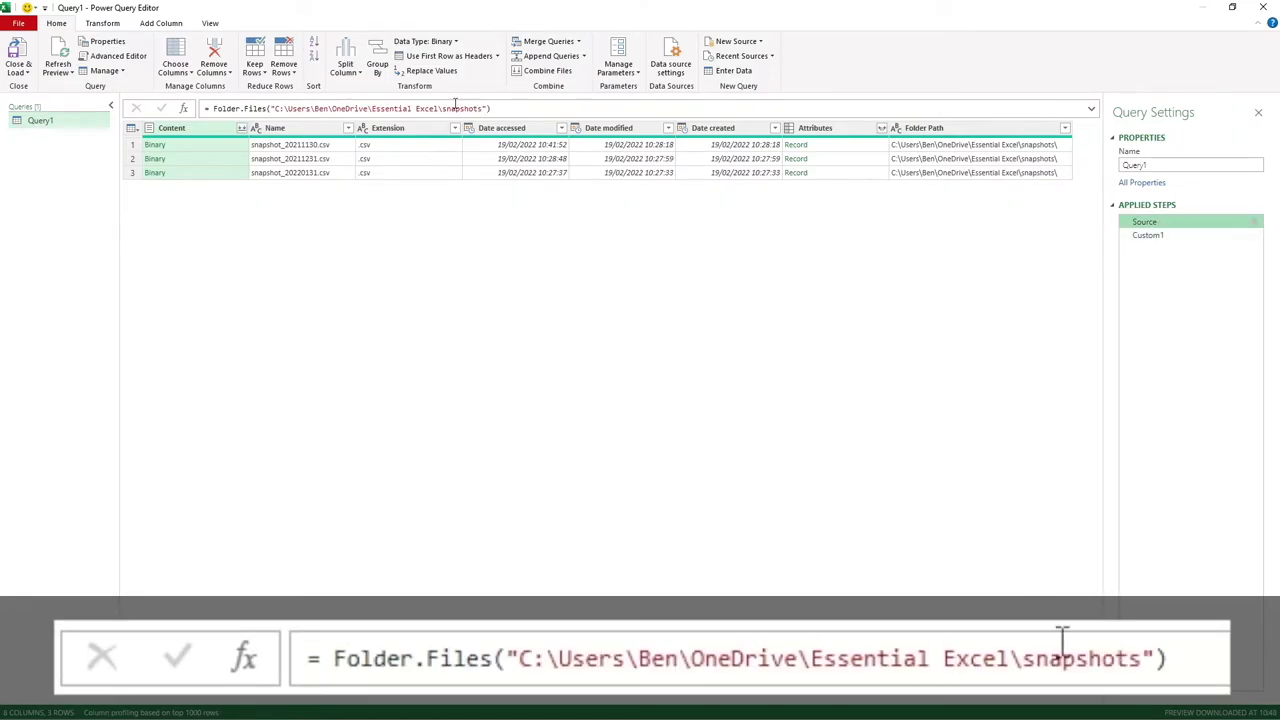
{"action": "left_click", "coordinate": [1151, 237]}
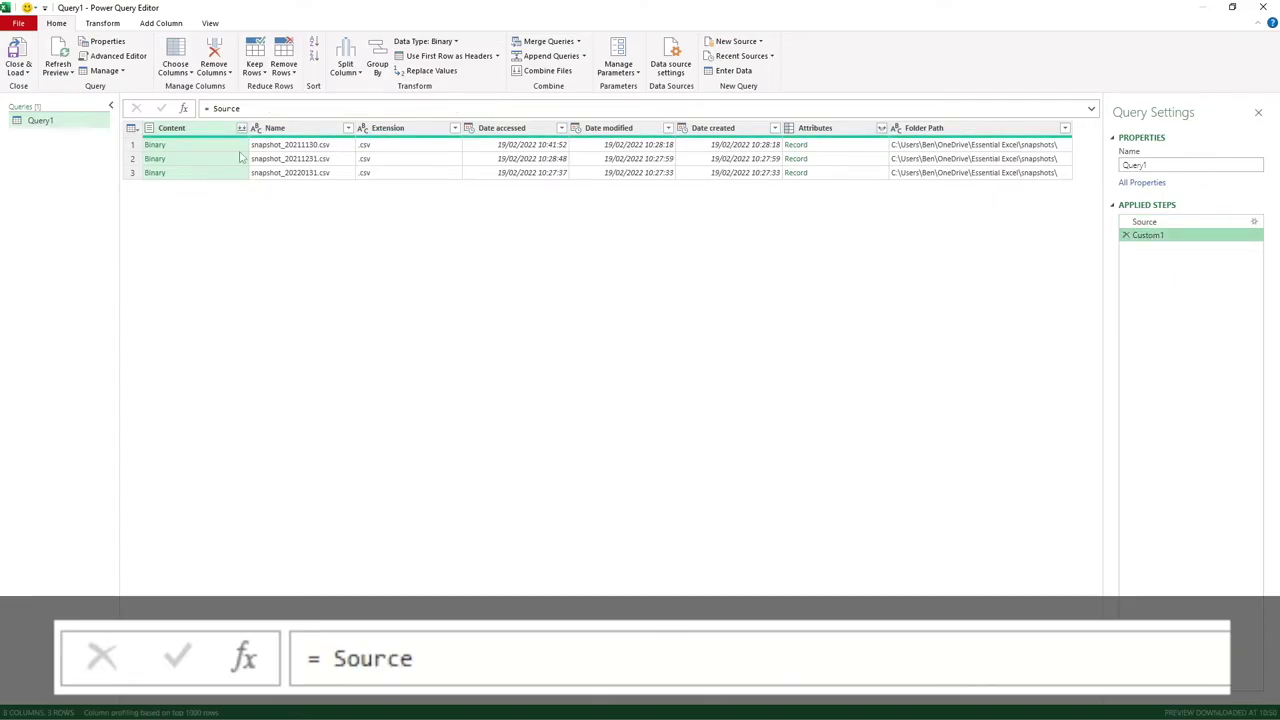
Step: Replace the Custom1 formula with Binary.Combine(Source[Content])
{"action": "left_click", "coordinate": [213, 108]}
{"action": "mouse_move", "coordinate": [213, 108]}
{"action": "left_mouse_down"}
{"action": "mouse_move", "coordinate": [239, 110]}
{"action": "mouse_move", "coordinate": [213, 108]}
{"action": "left_mouse_up"}
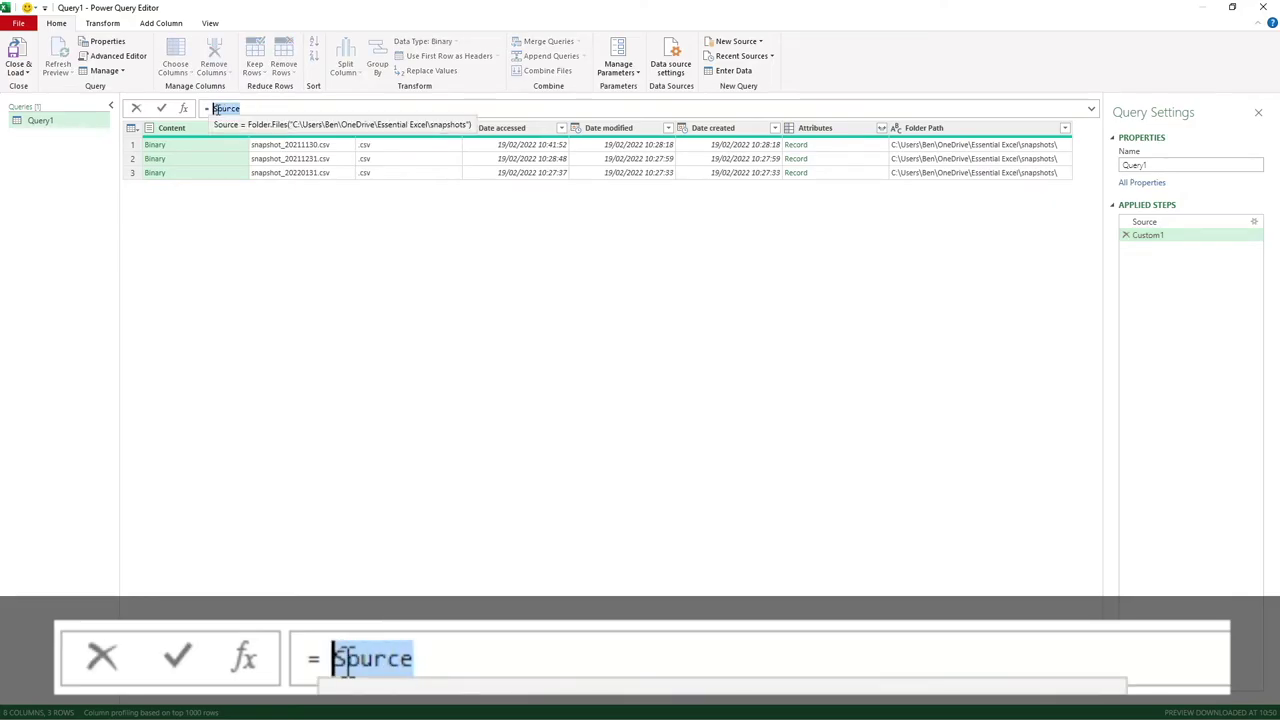
{"action": "key", "text": "BackSpace"}
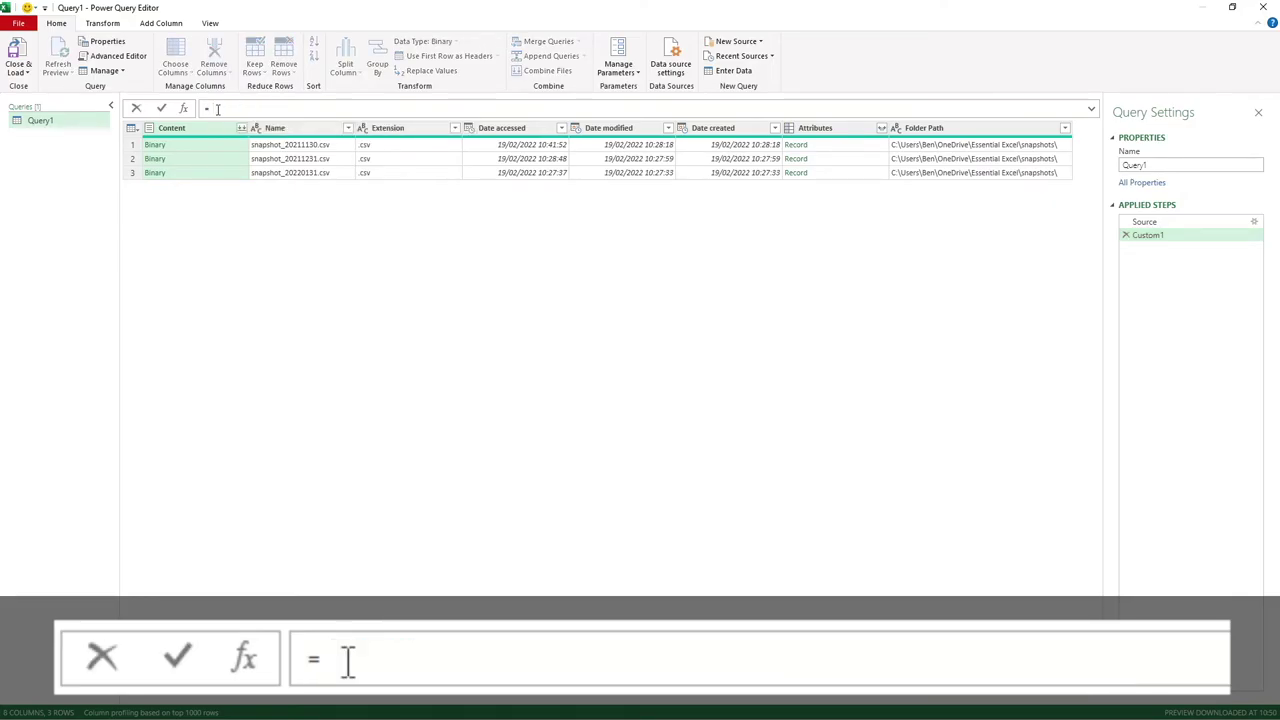
{"action": "type", "text": "binary"}
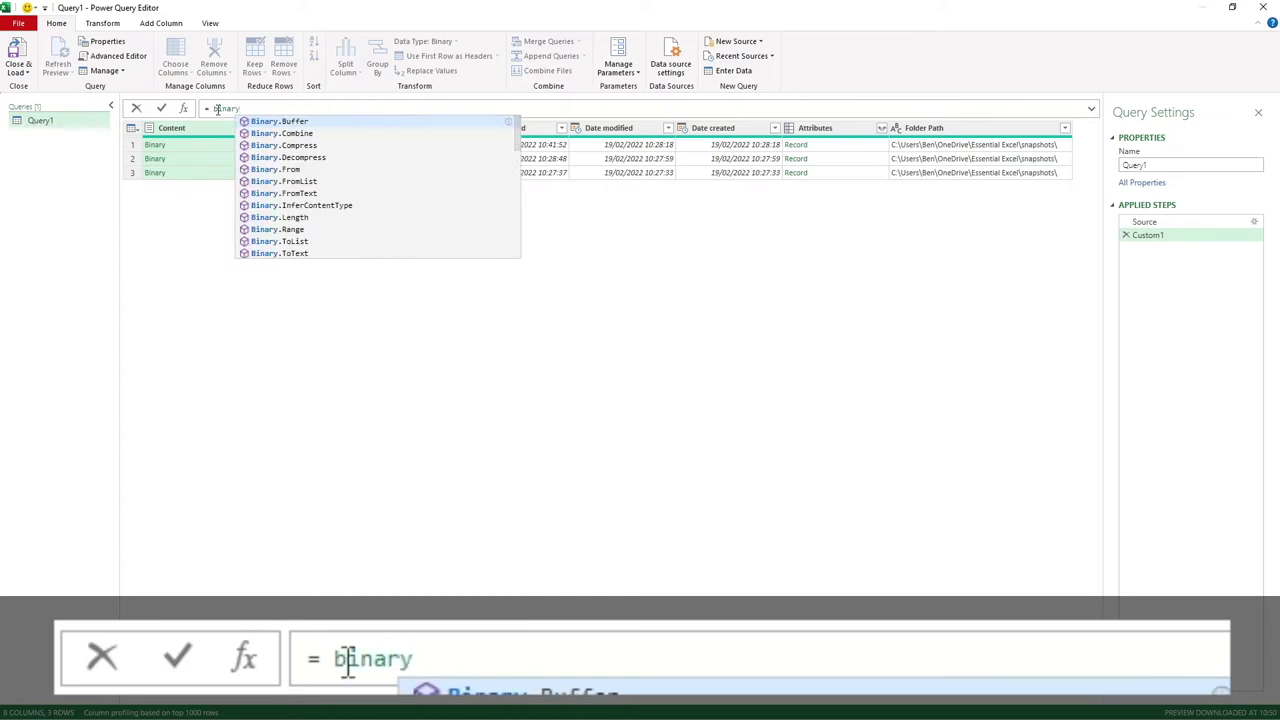
{"action": "type", "text": "."}
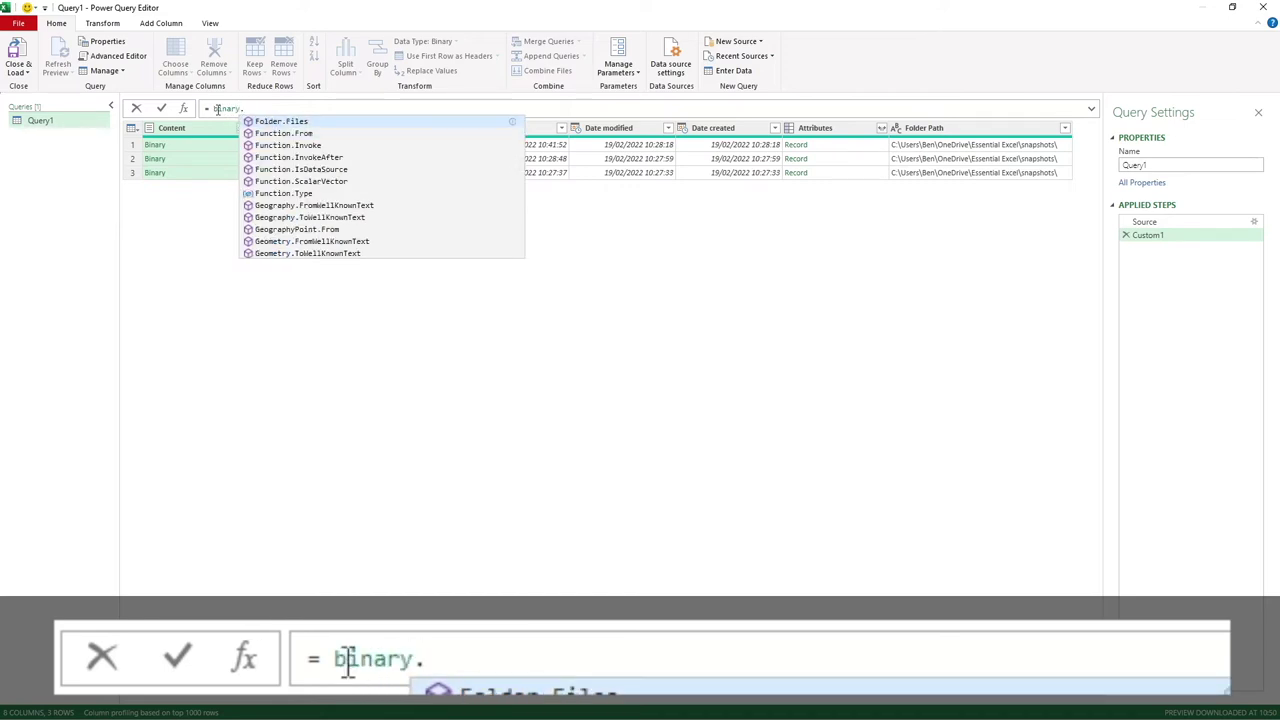
{"action": "type", "text": "combin"}
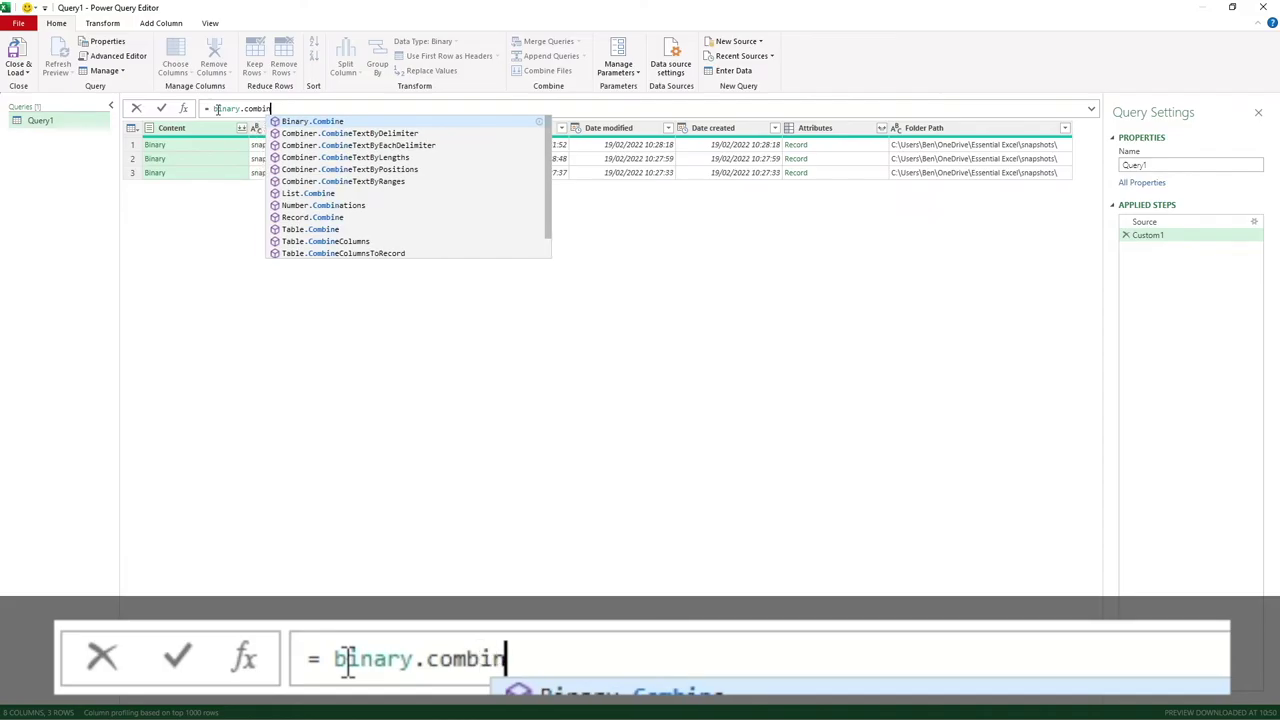
{"action": "key", "text": "Tab"}
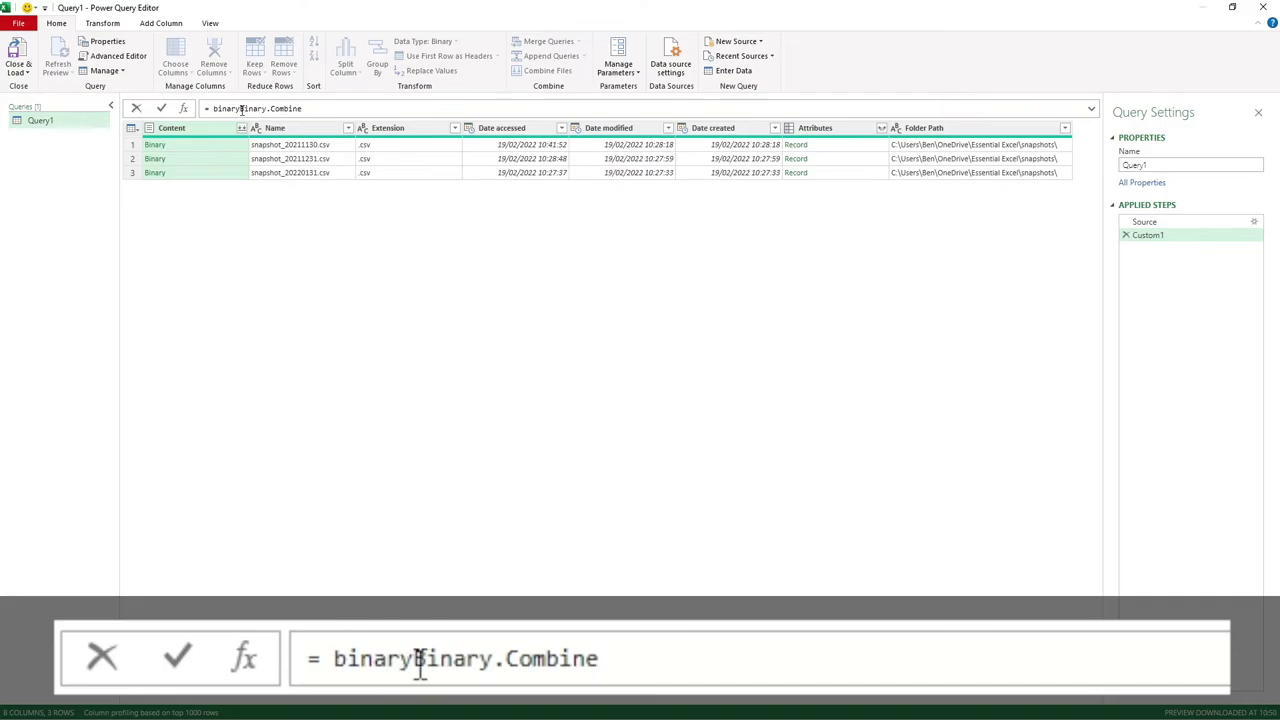
{"action": "left_click_drag", "start_coordinate": [243, 113], "coordinate": [214, 113]}
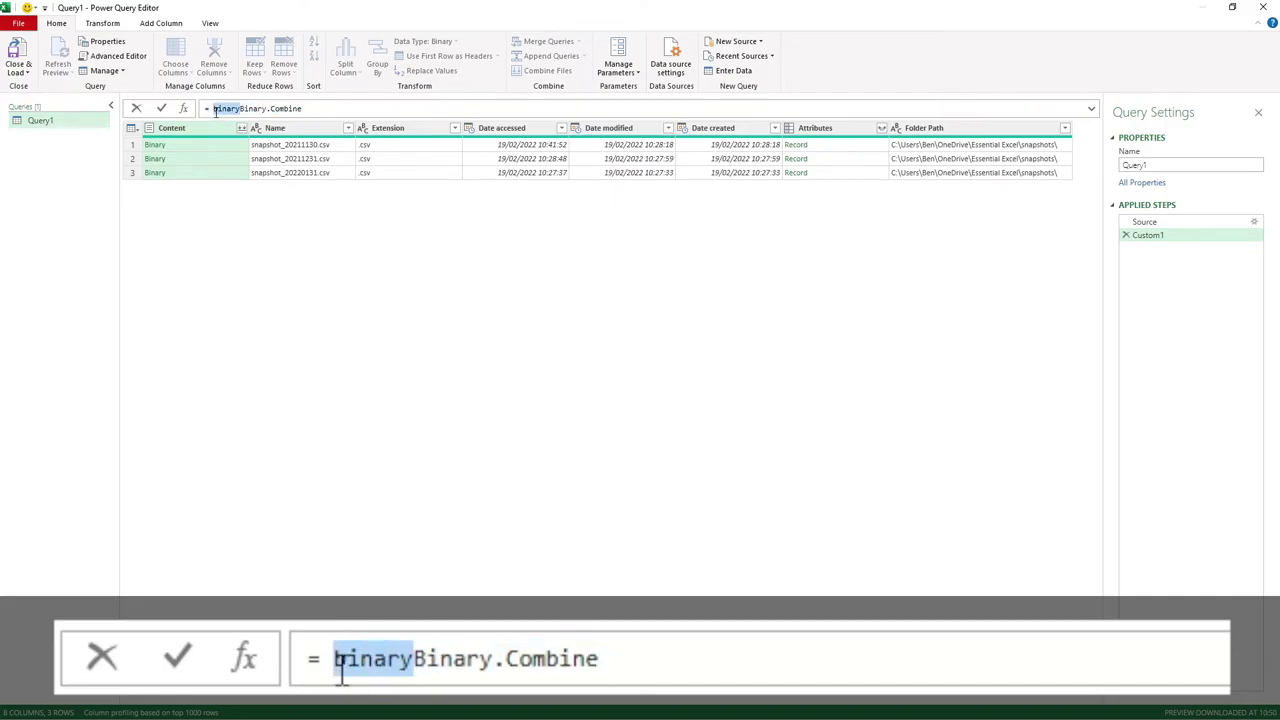
{"action": "key", "text": "Delete"}
{"action": "left_click", "coordinate": [311, 108]}
{"action": "double_click", "coordinate": [311, 108]}
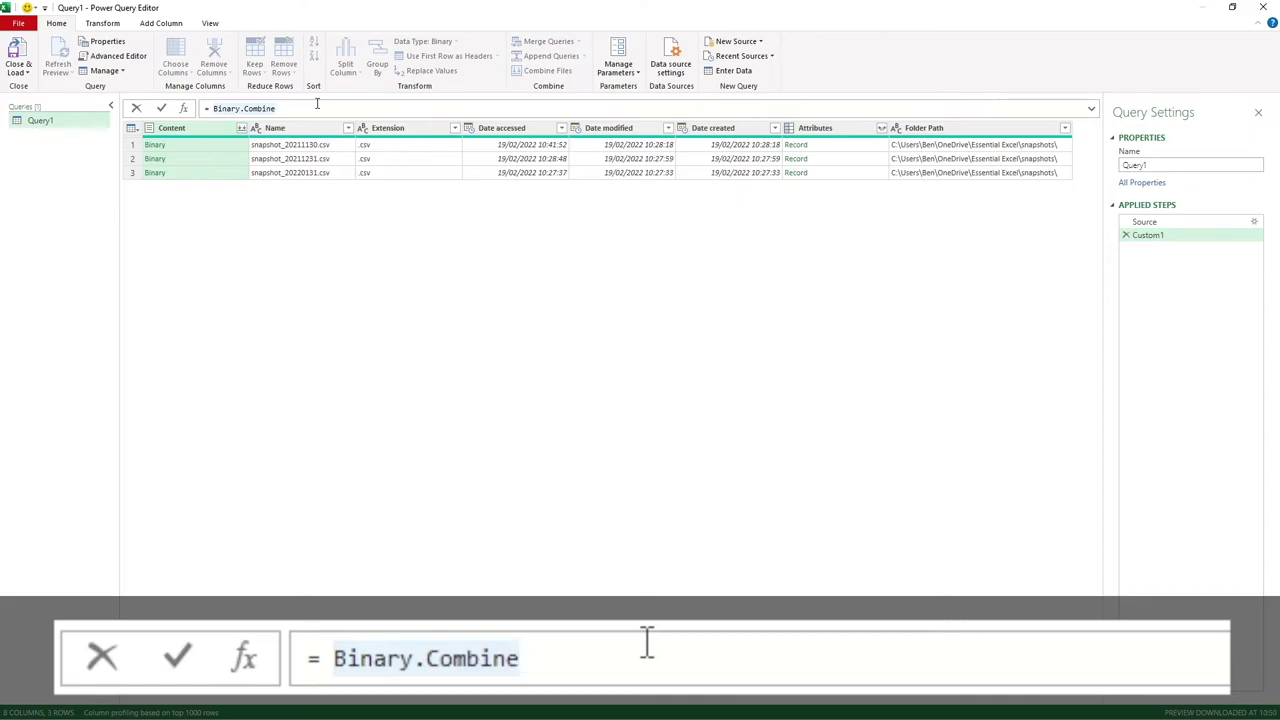
{"action": "type", "text": "("}
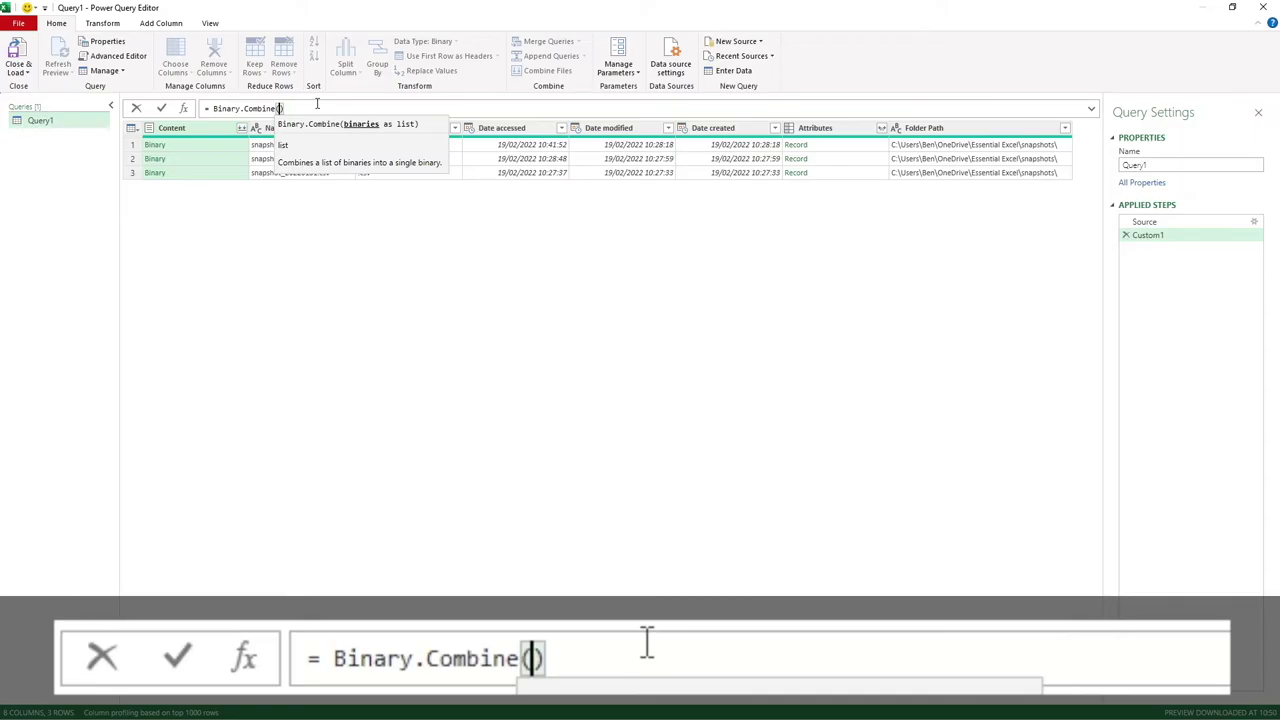
{"action": "type", "text": "Source"}
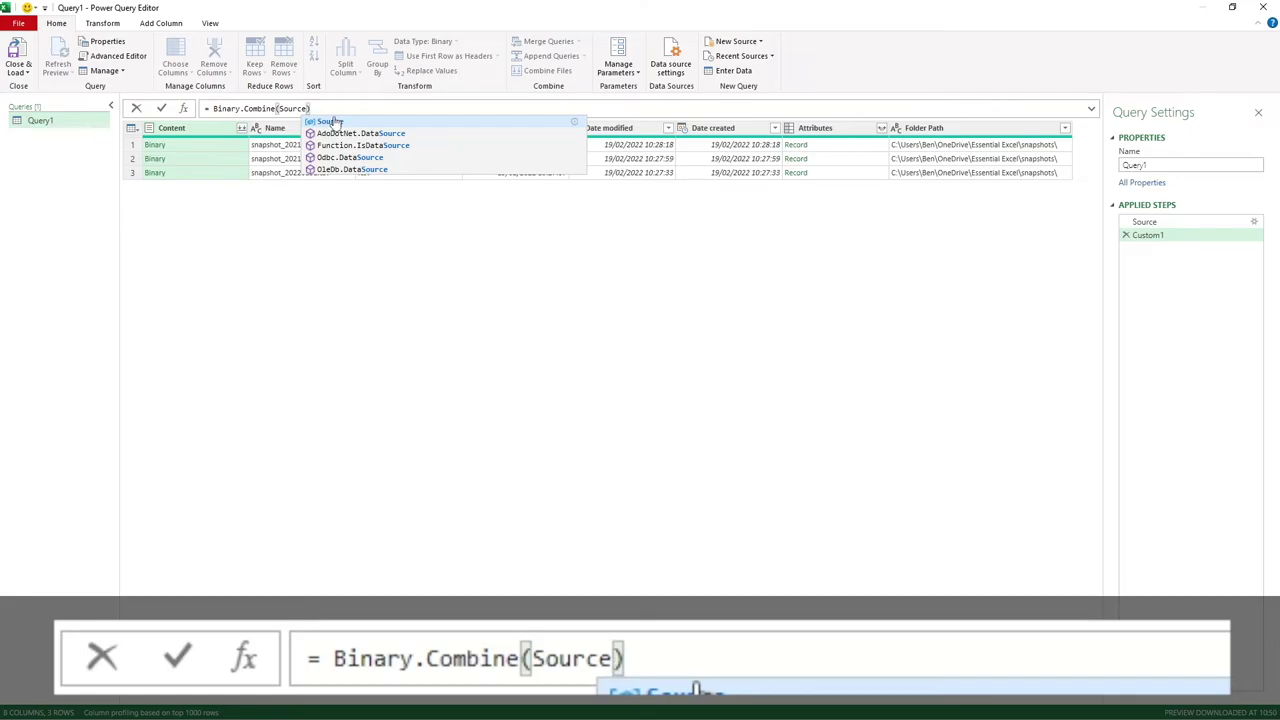
{"action": "left_click", "coordinate": [335, 121]}
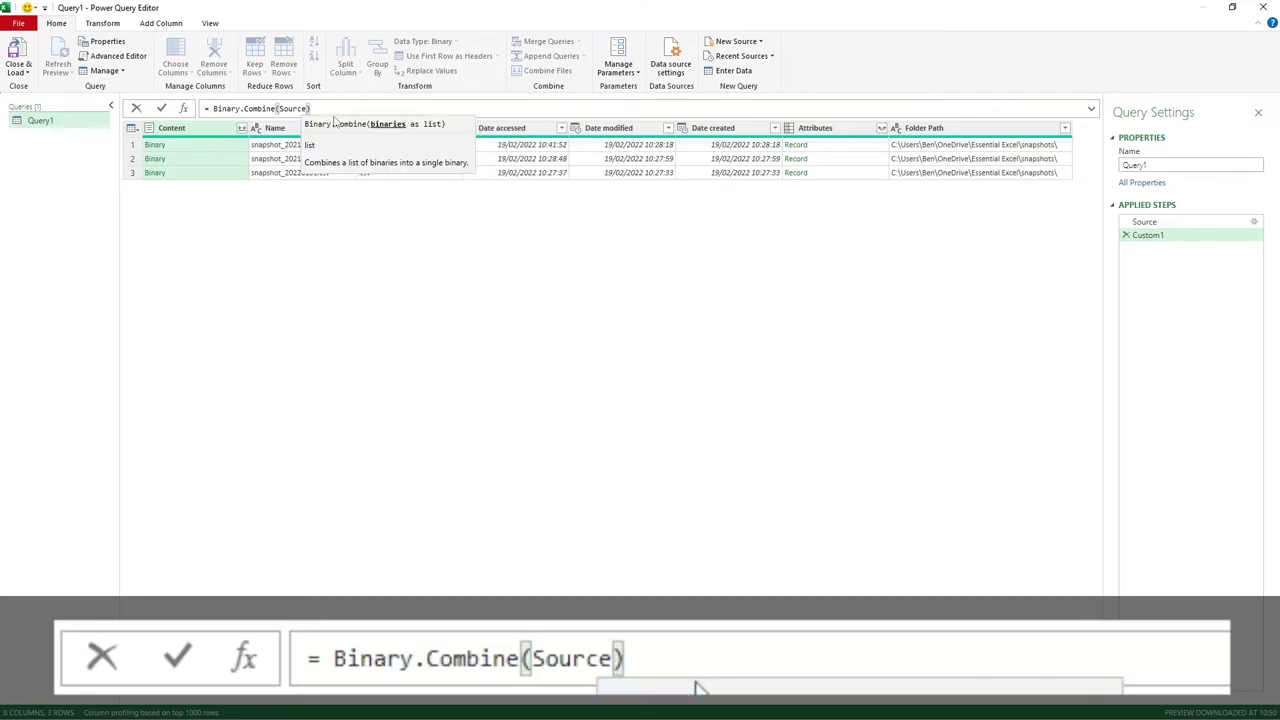
{"action": "type", "text": "["}
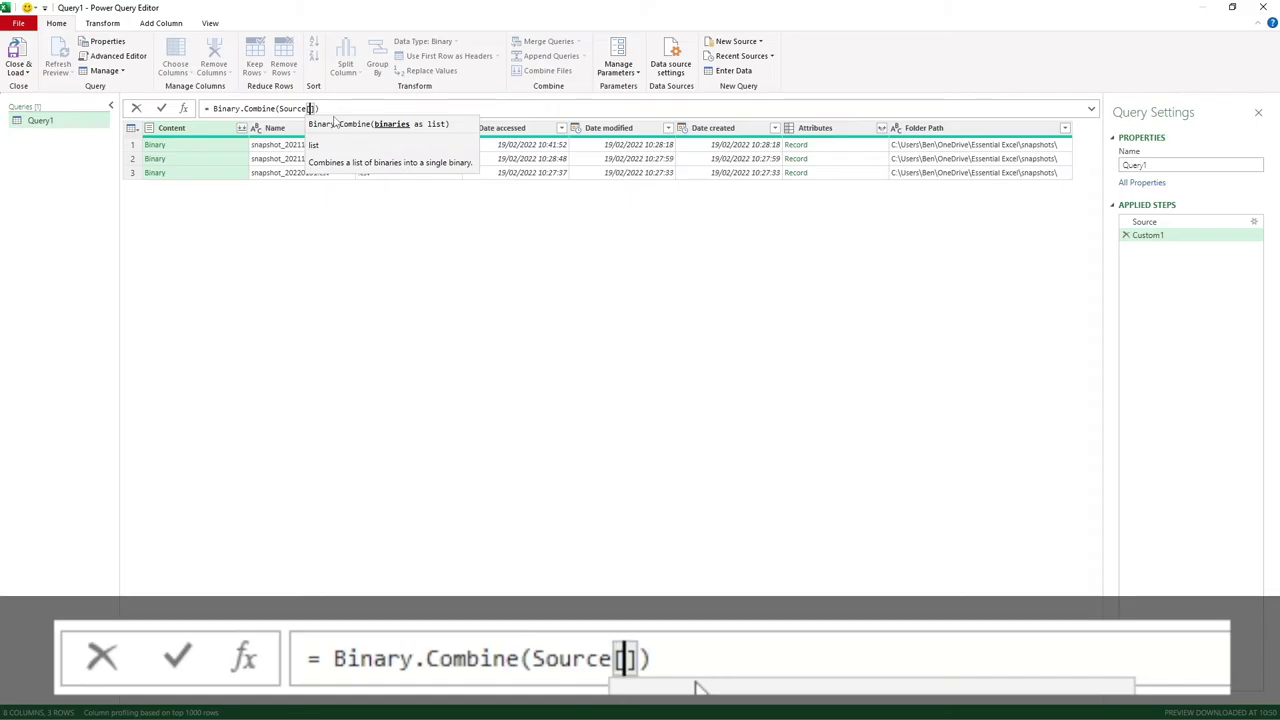
{"action": "type", "text": "Content"}
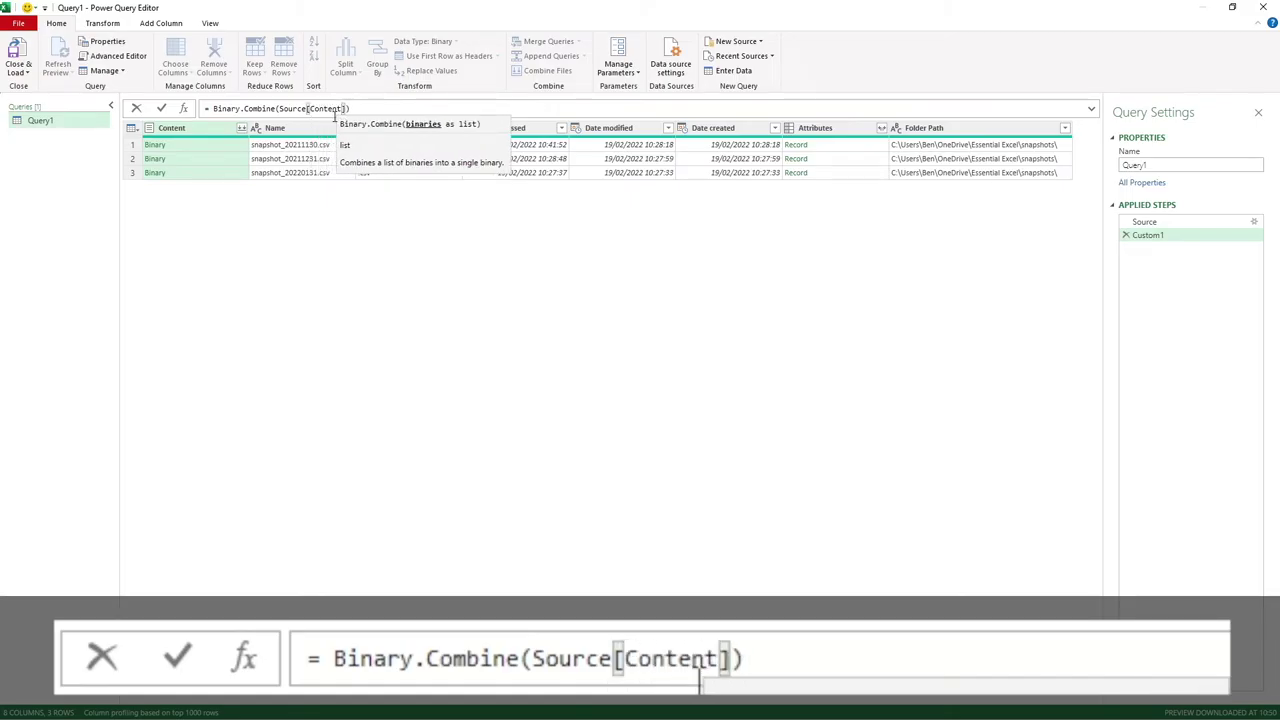
{"action": "type", "text": "]"}
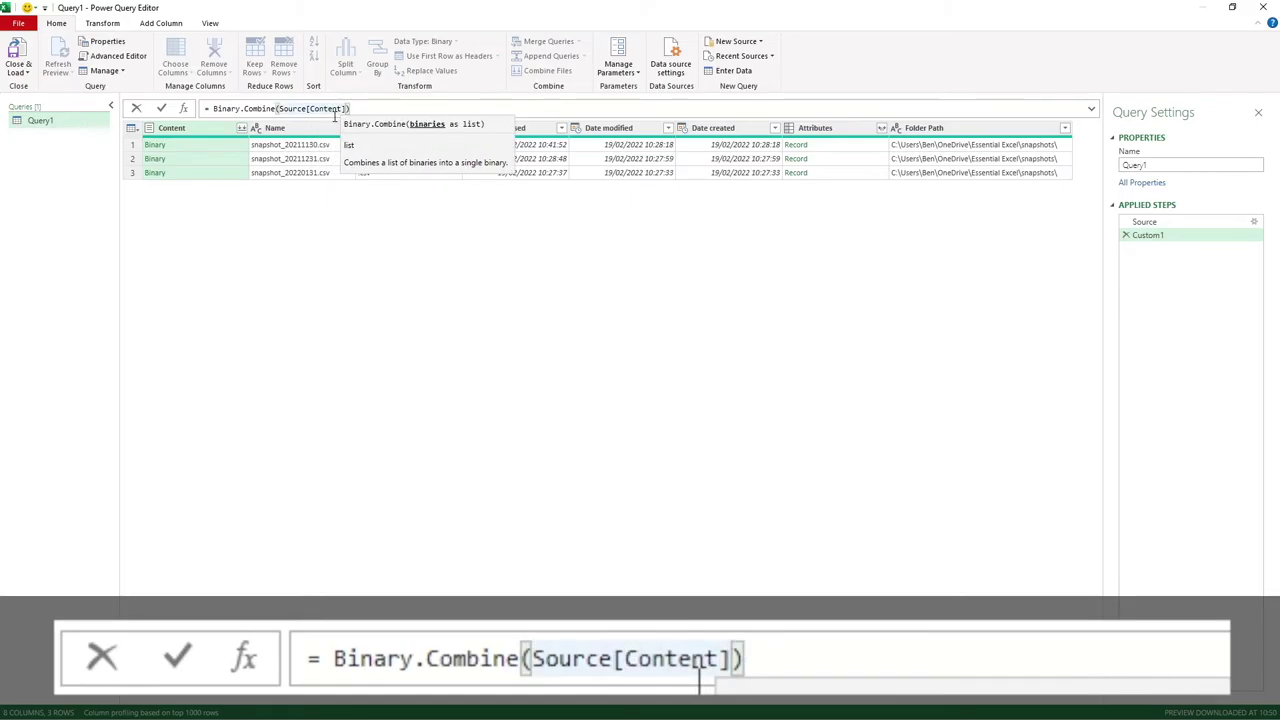
{"action": "type", "text": ")"}
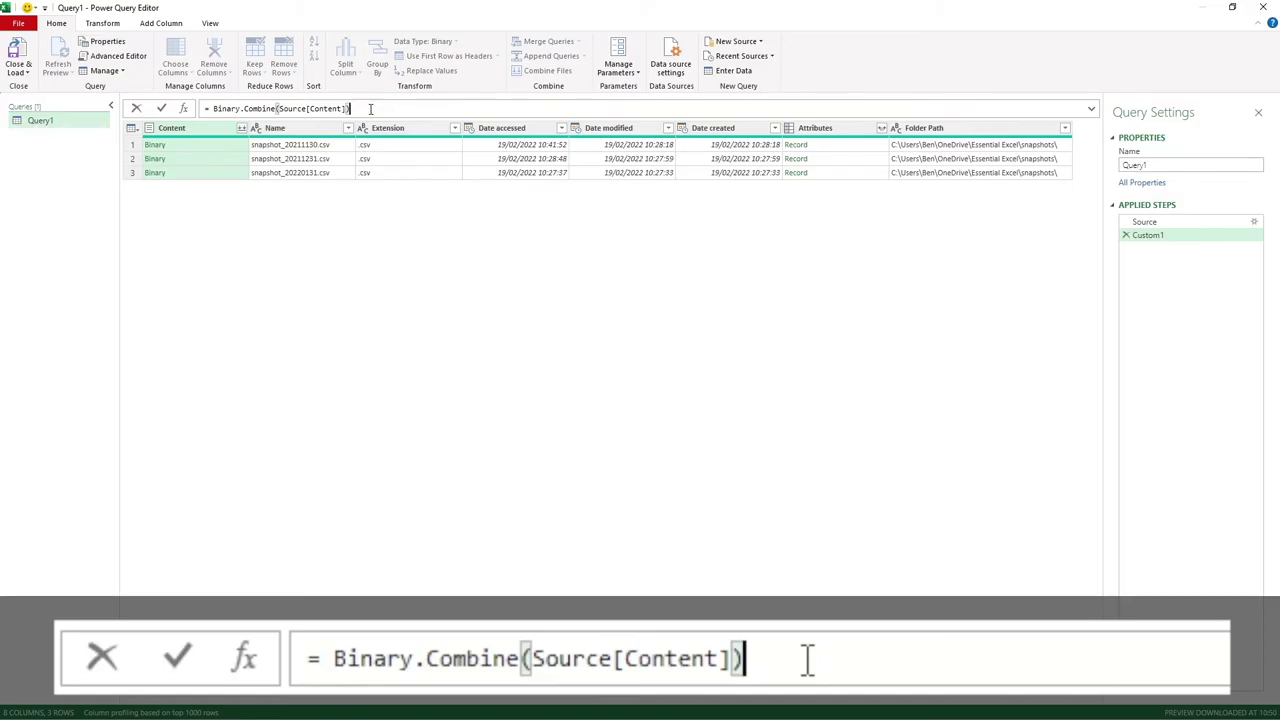
Step: Commit the Binary.Combine formula, yielding 39 combined rows in 5 columns
{"action": "key", "text": "Return"}
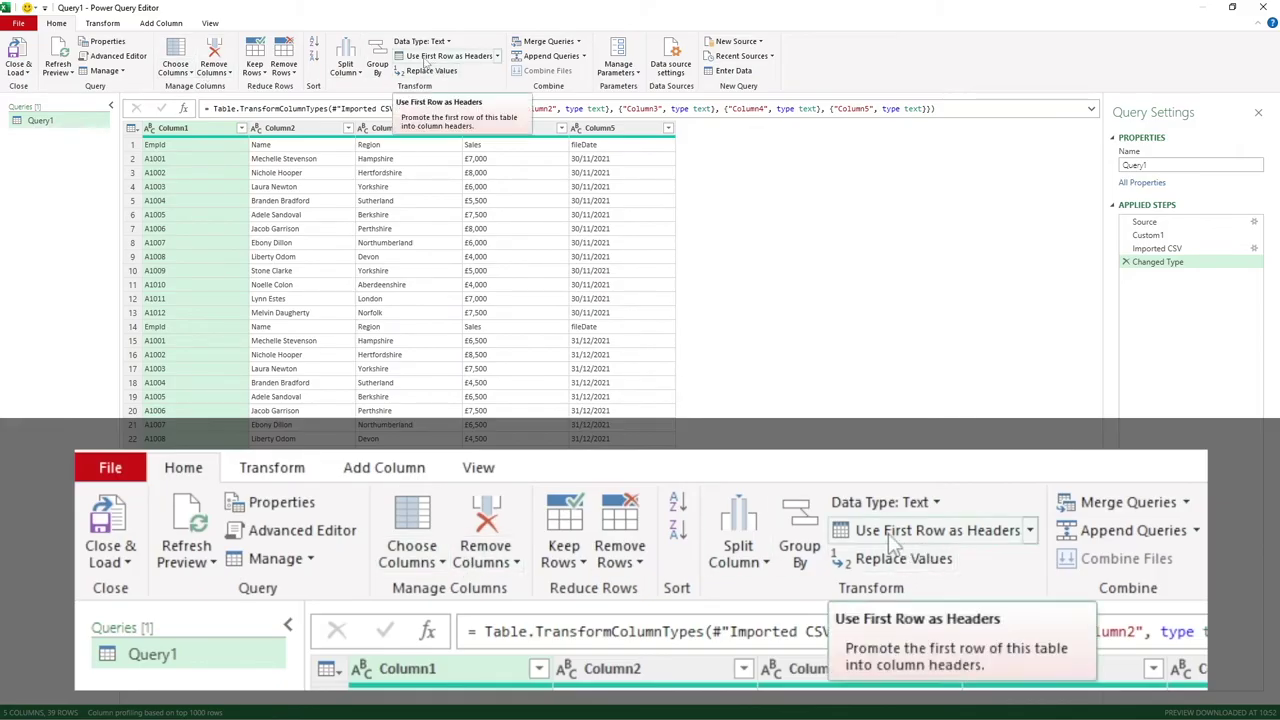
Step: Promote the first row to headers: EmpId, Name, Region, Sales, fileDate
{"action": "left_click", "coordinate": [466, 66]}
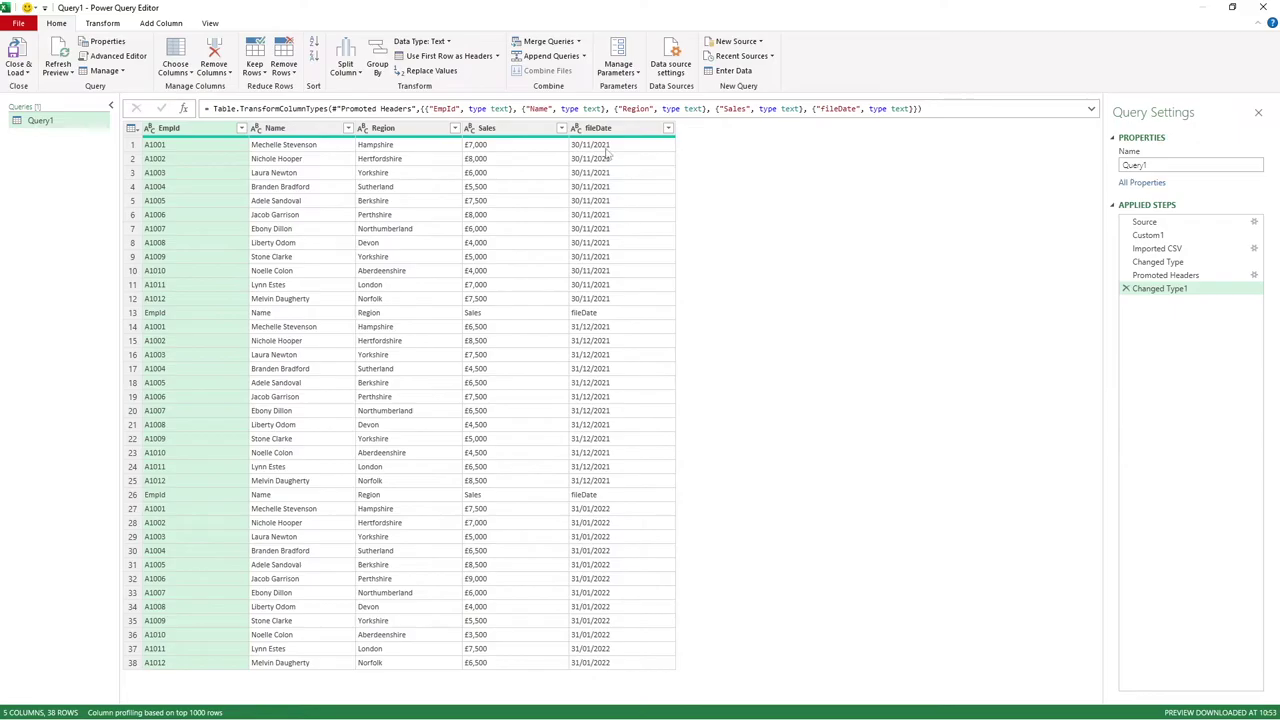
{"action": "mouse_move", "coordinate": [612, 141]}
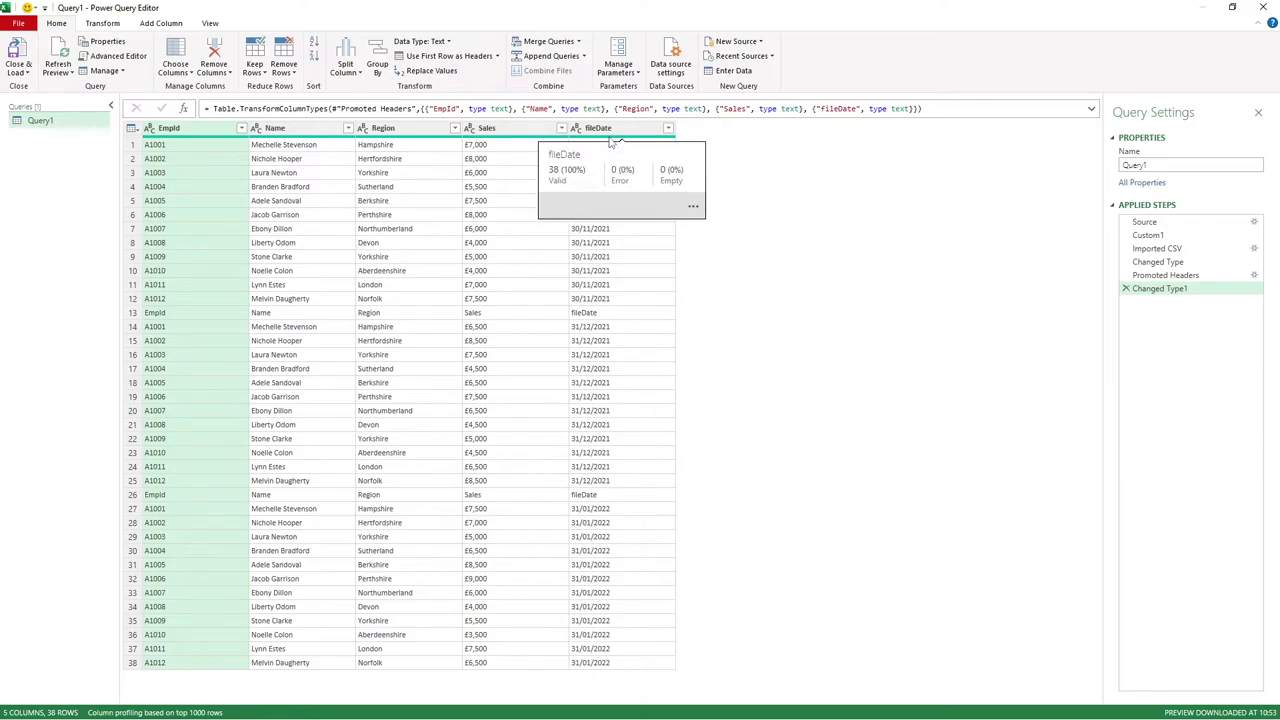
Step: Filter out rows whose fileDate is 'fileDate', setting the formula's operator to <>
{"action": "left_click", "coordinate": [667, 129]}
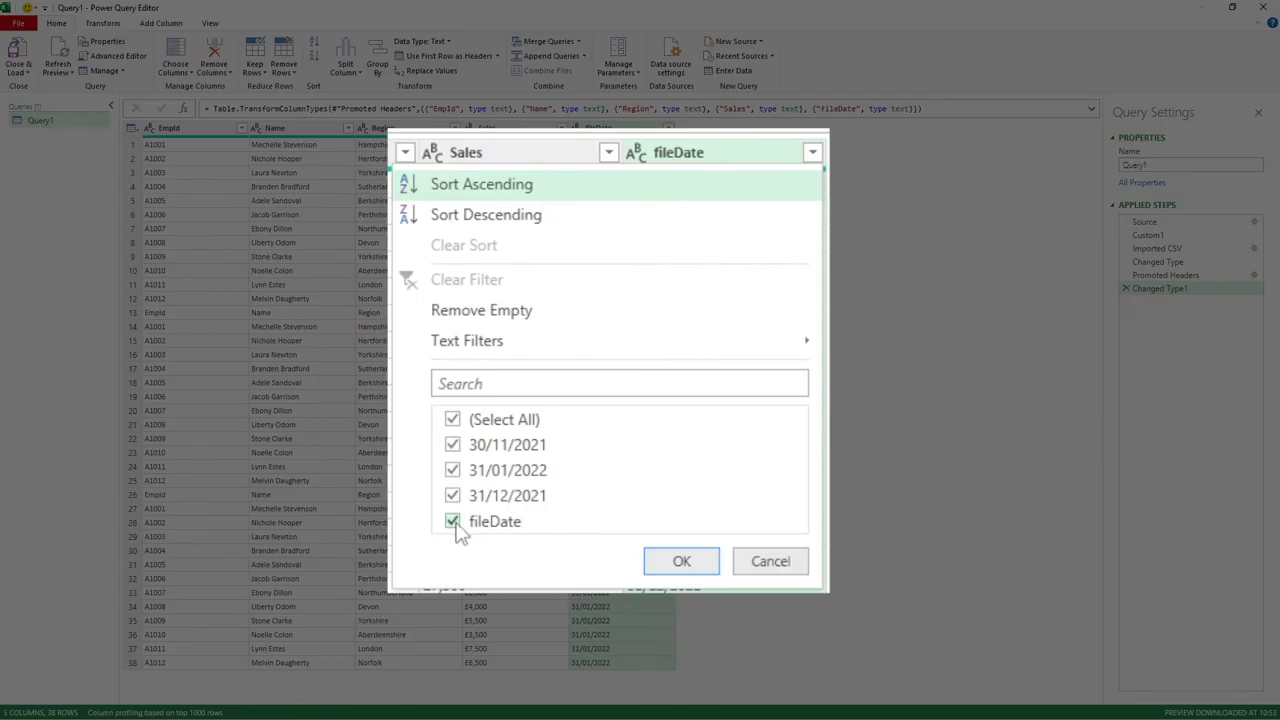
{"action": "left_click", "coordinate": [454, 524]}
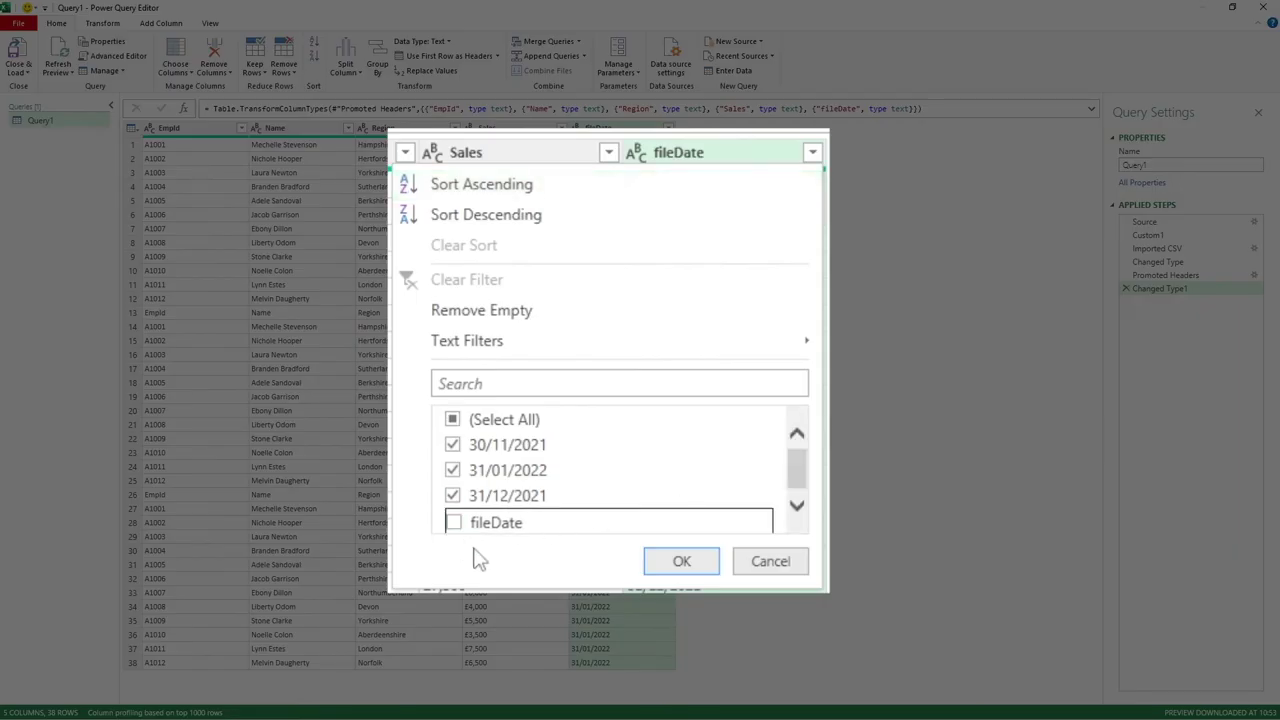
{"action": "left_click", "coordinate": [663, 565]}
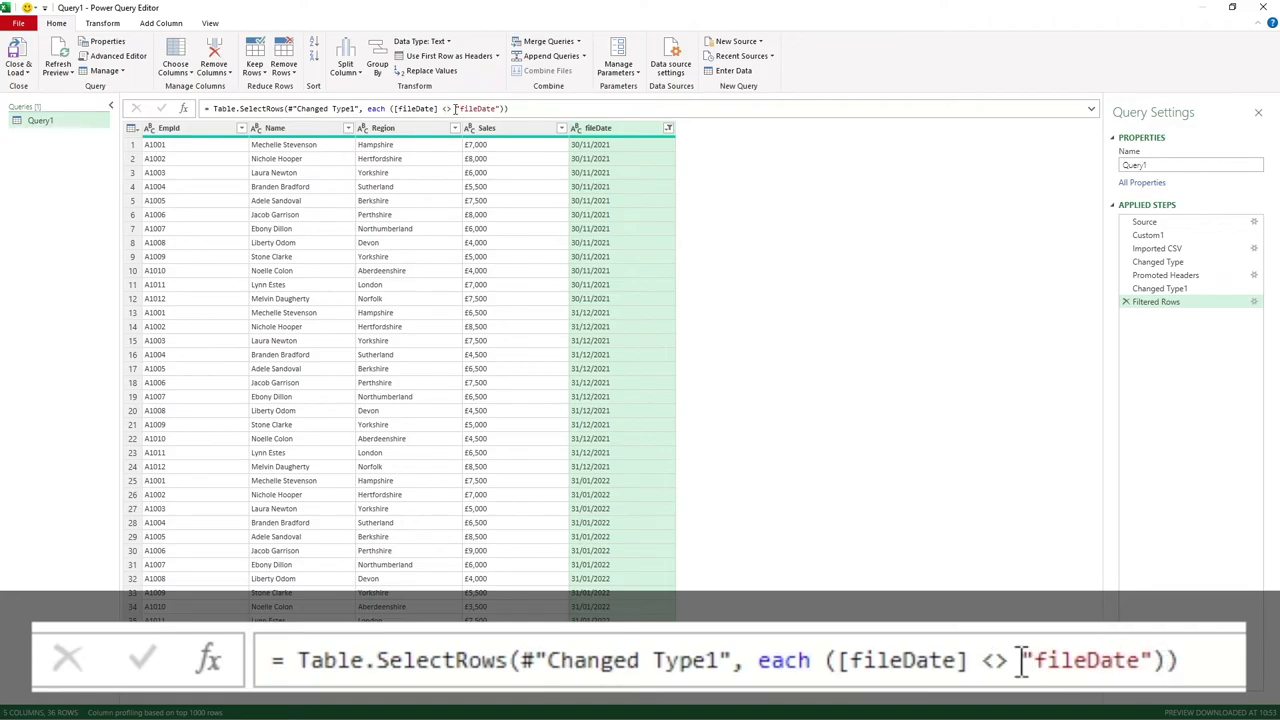
{"action": "double_click", "coordinate": [445, 108]}
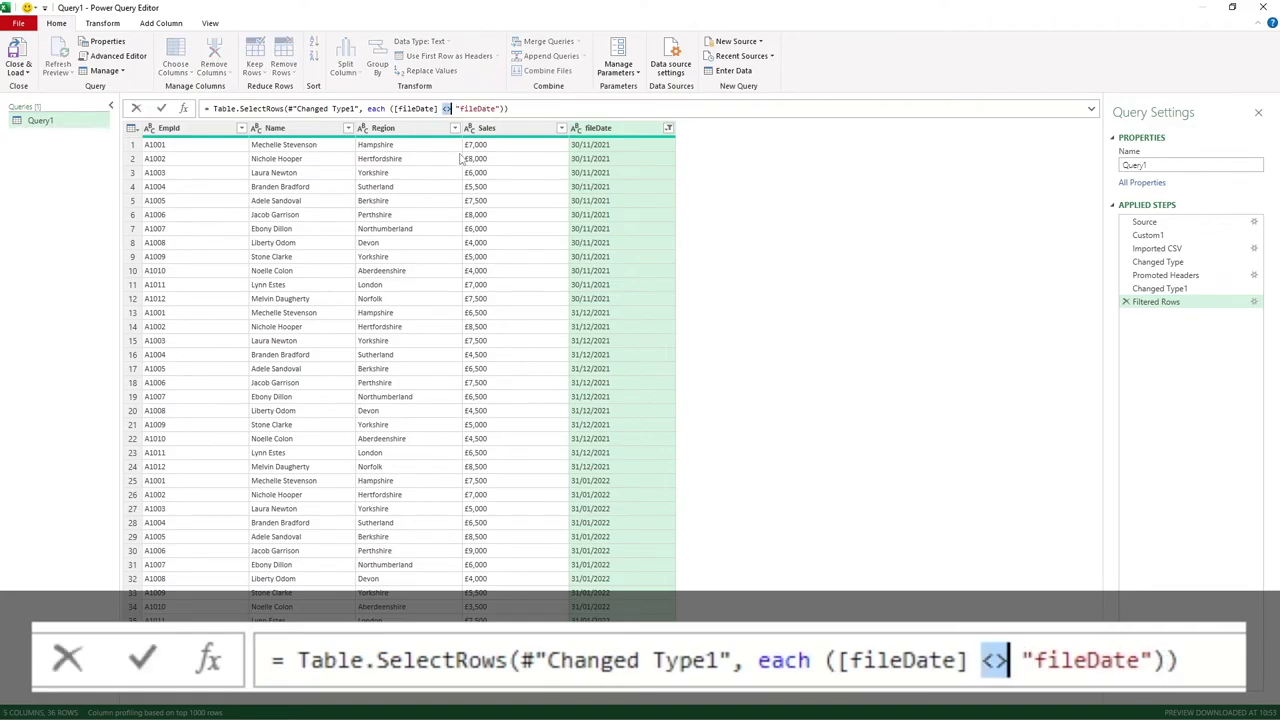
{"action": "type", "text": "="}
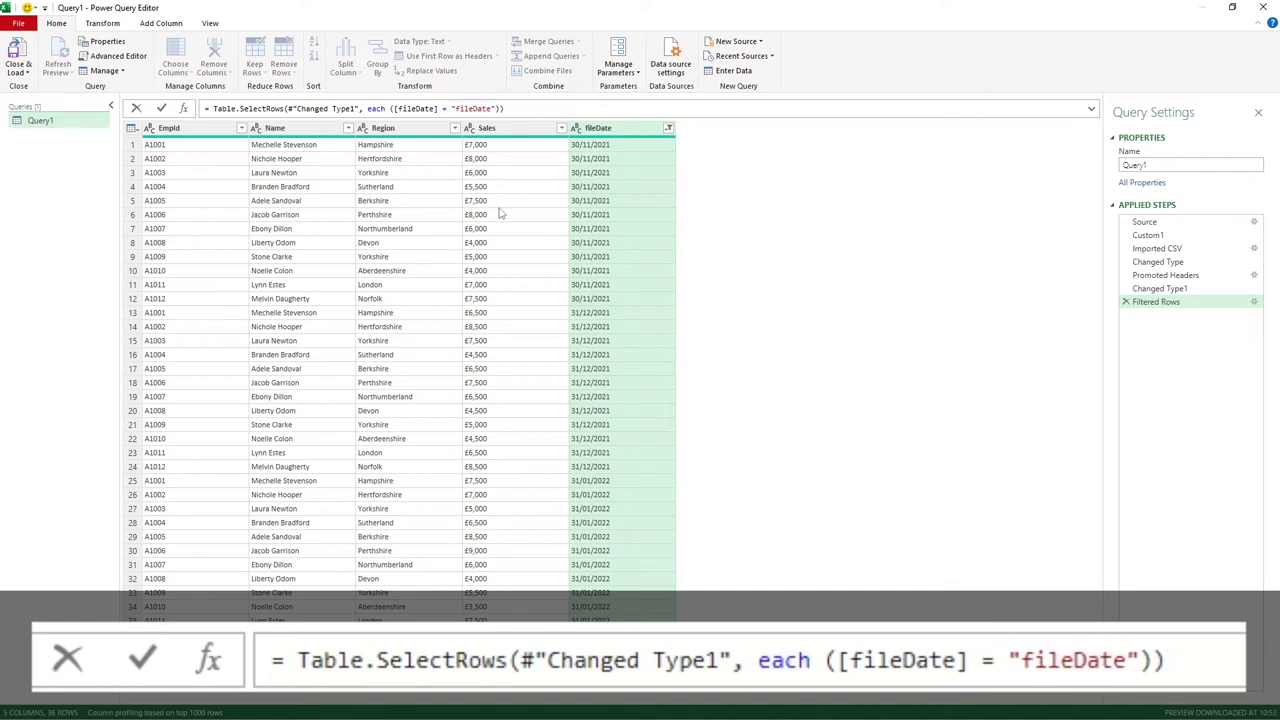
{"action": "key", "text": "BackSpace"}
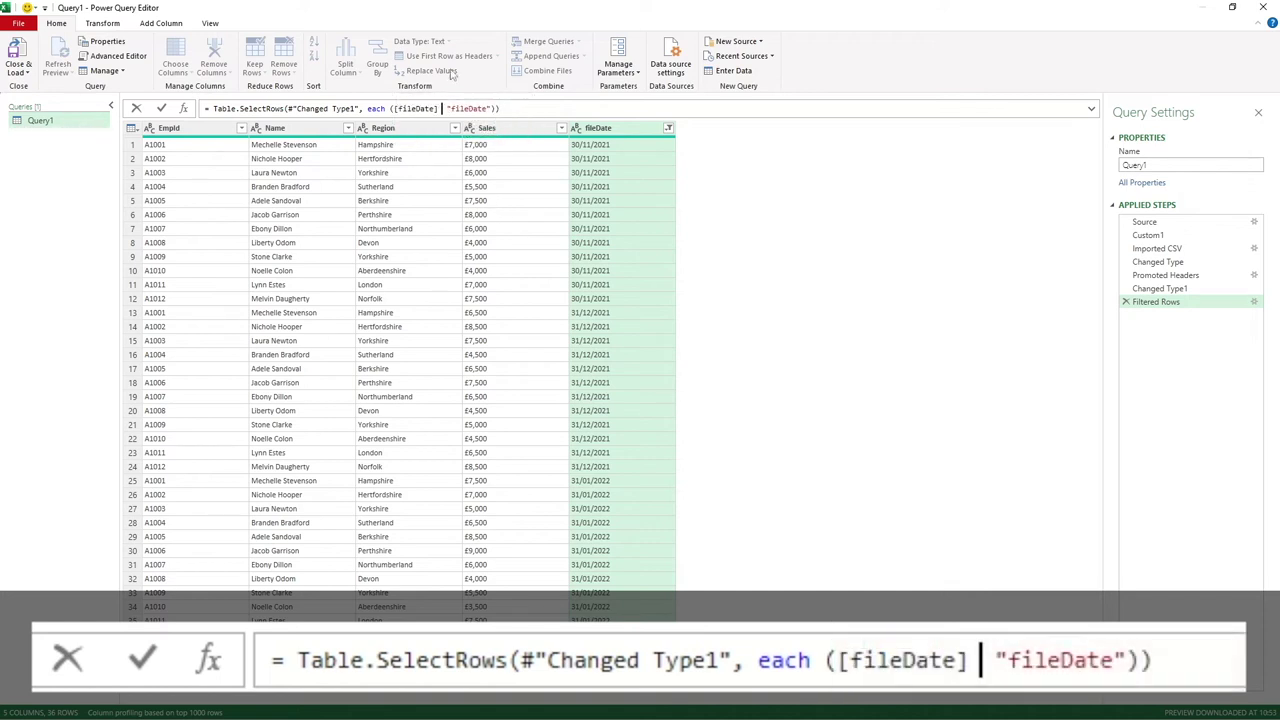
{"action": "type", "text": "<>"}
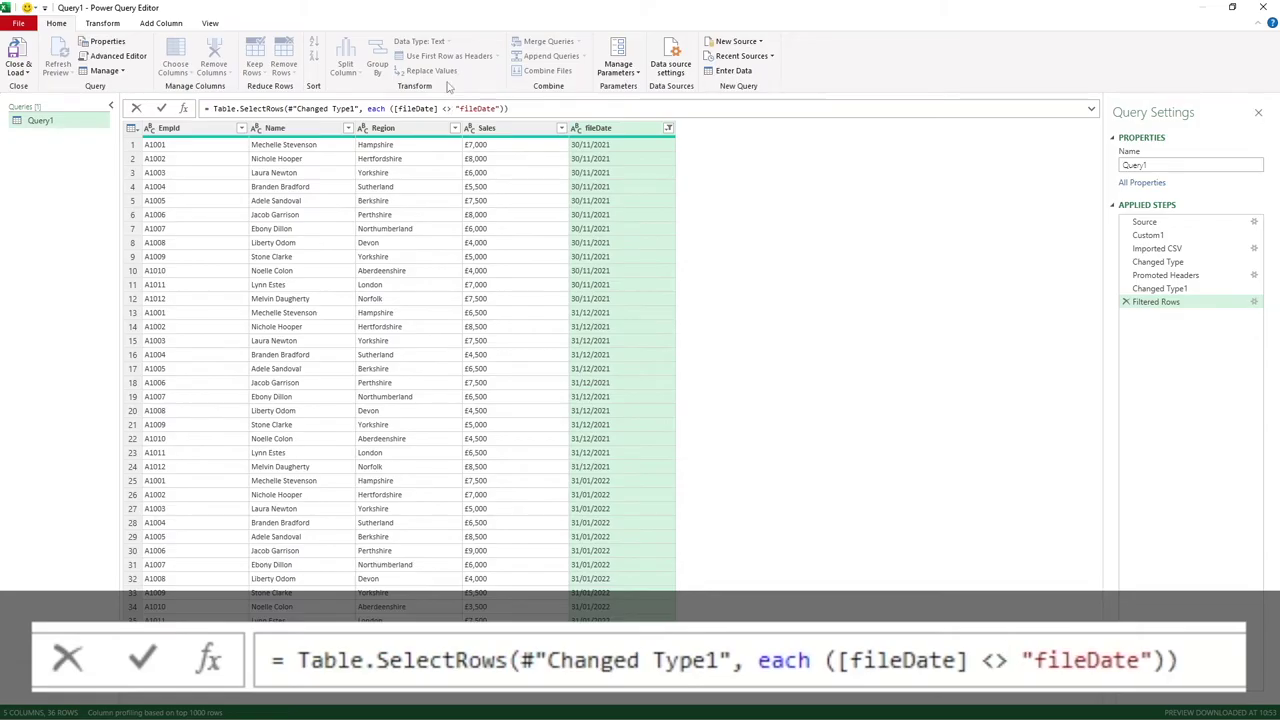
{"action": "left_click", "coordinate": [530, 112]}
{"action": "key", "text": "Return"}
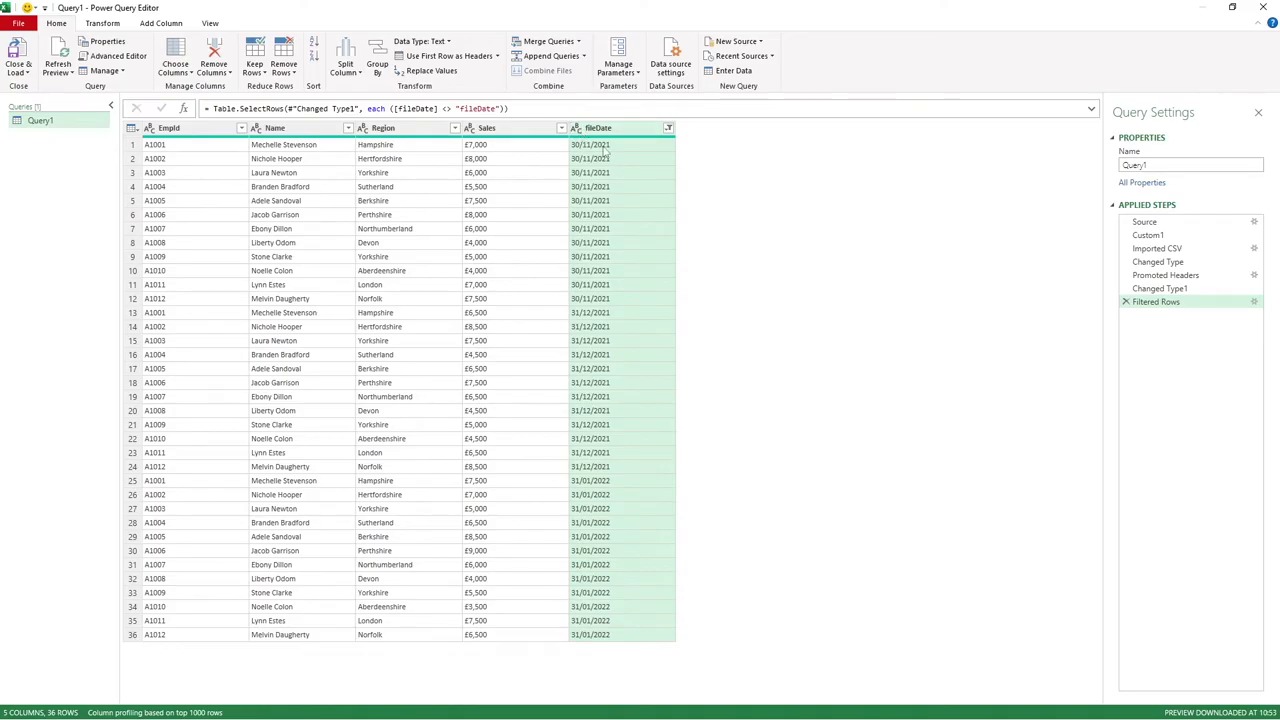
Step: Change the fileDate column to Date and the Sales column to Whole Number
{"action": "left_click", "coordinate": [577, 130]}
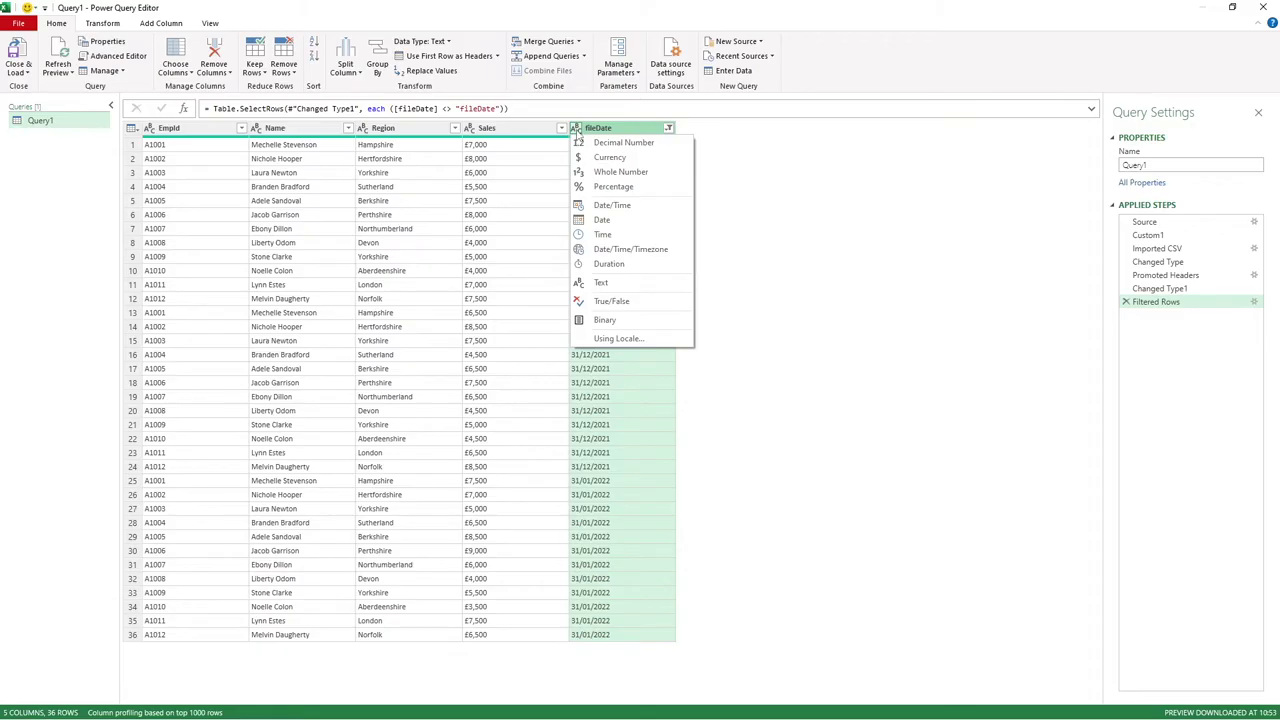
{"action": "left_click", "coordinate": [603, 220]}
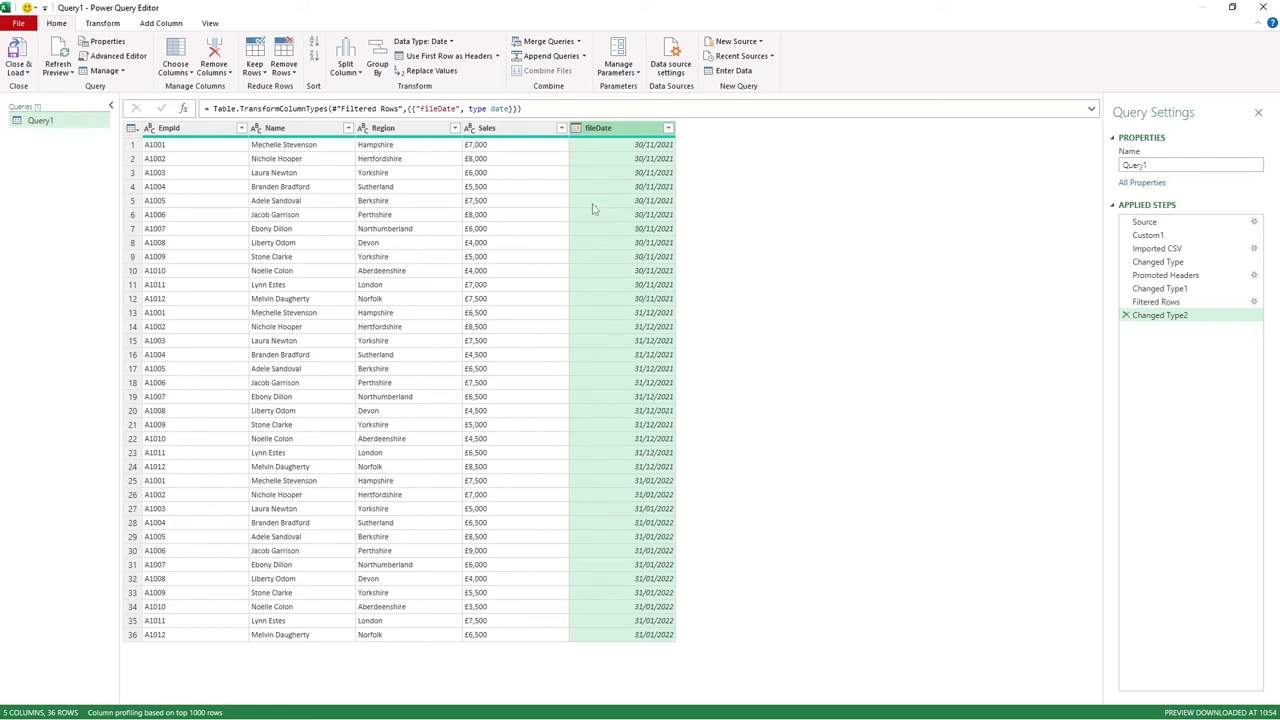
{"action": "left_click", "coordinate": [470, 130]}
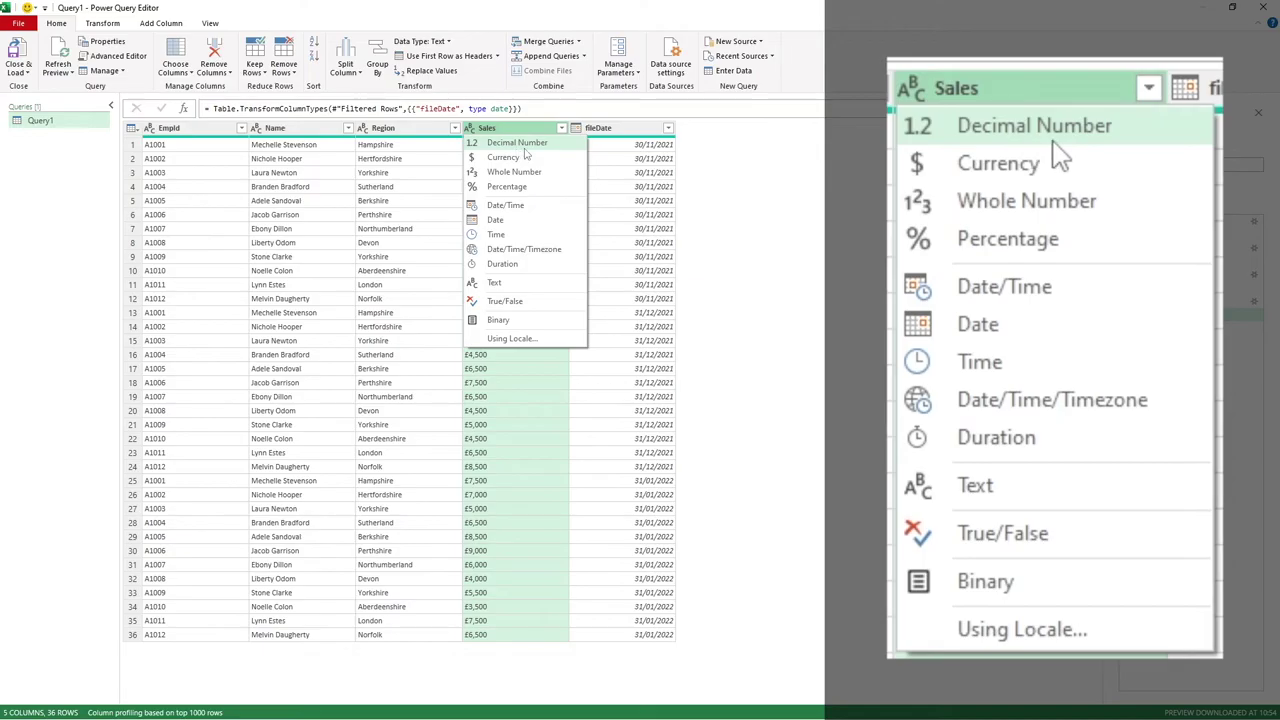
{"action": "left_click", "coordinate": [514, 172]}
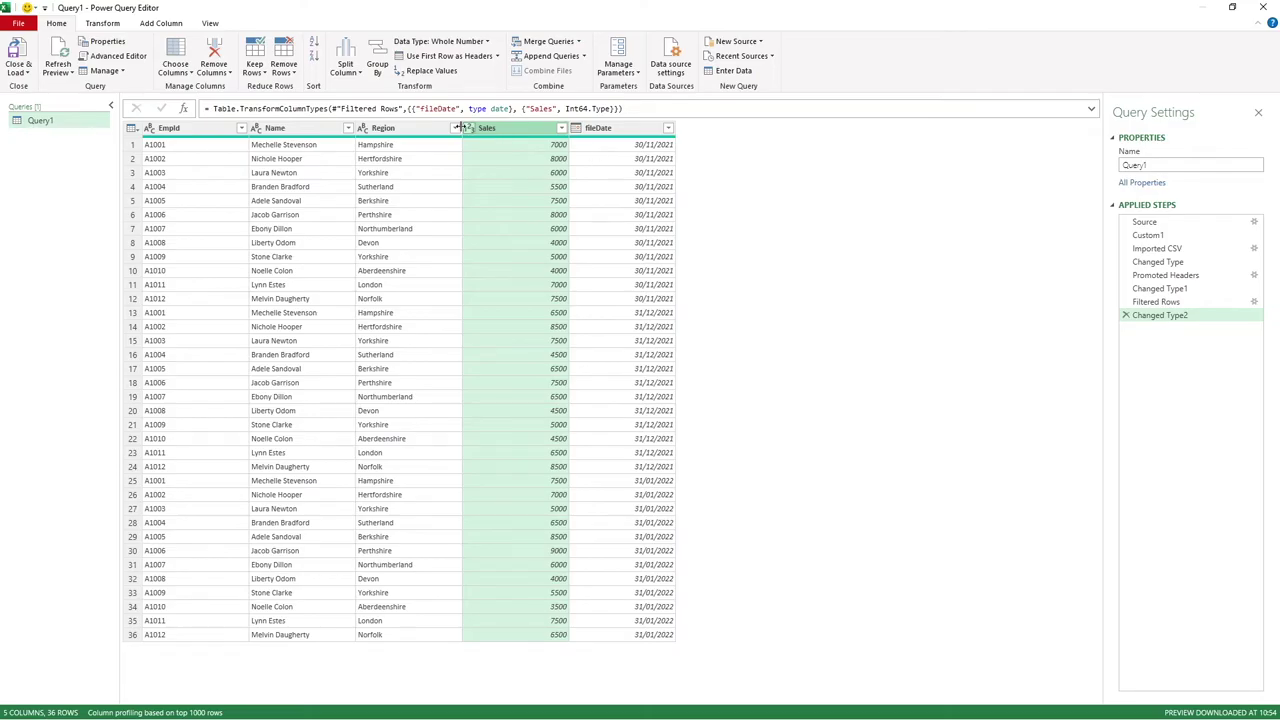
{"action": "left_click", "coordinate": [469, 131]}
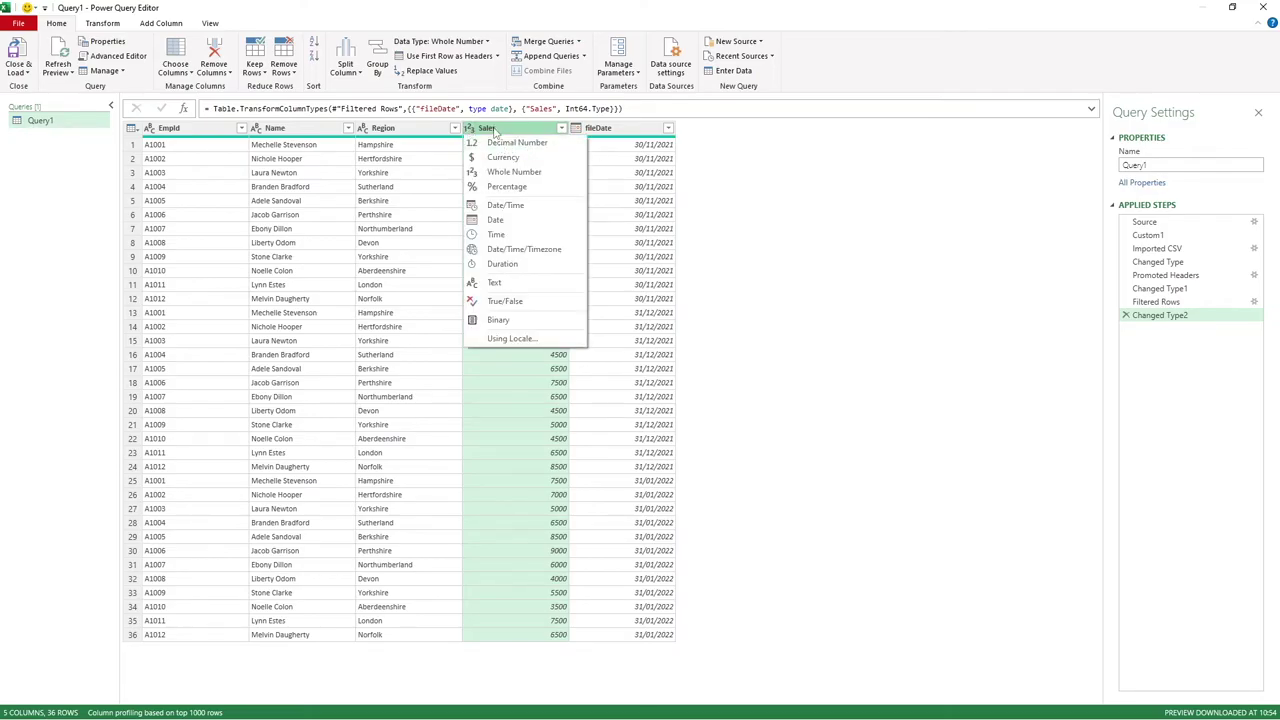
{"action": "left_click", "coordinate": [606, 134]}
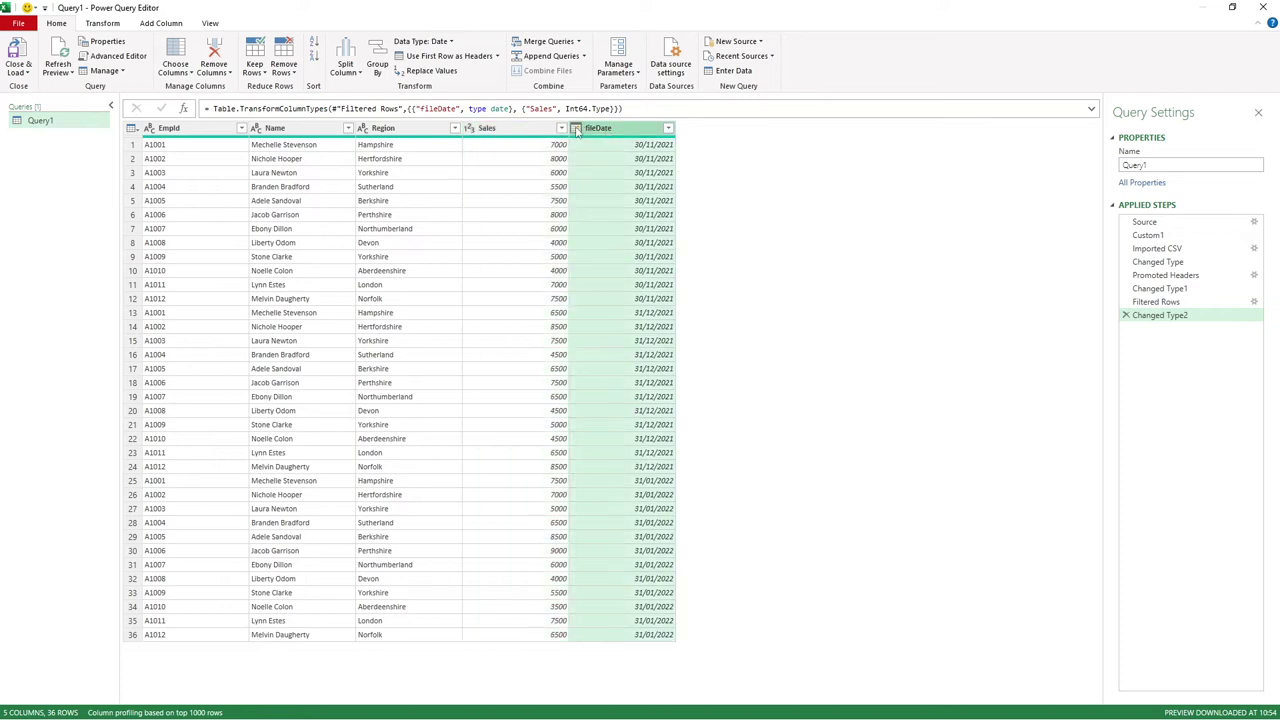
{"action": "left_click", "coordinate": [577, 128]}
{"action": "left_click", "coordinate": [740, 201]}
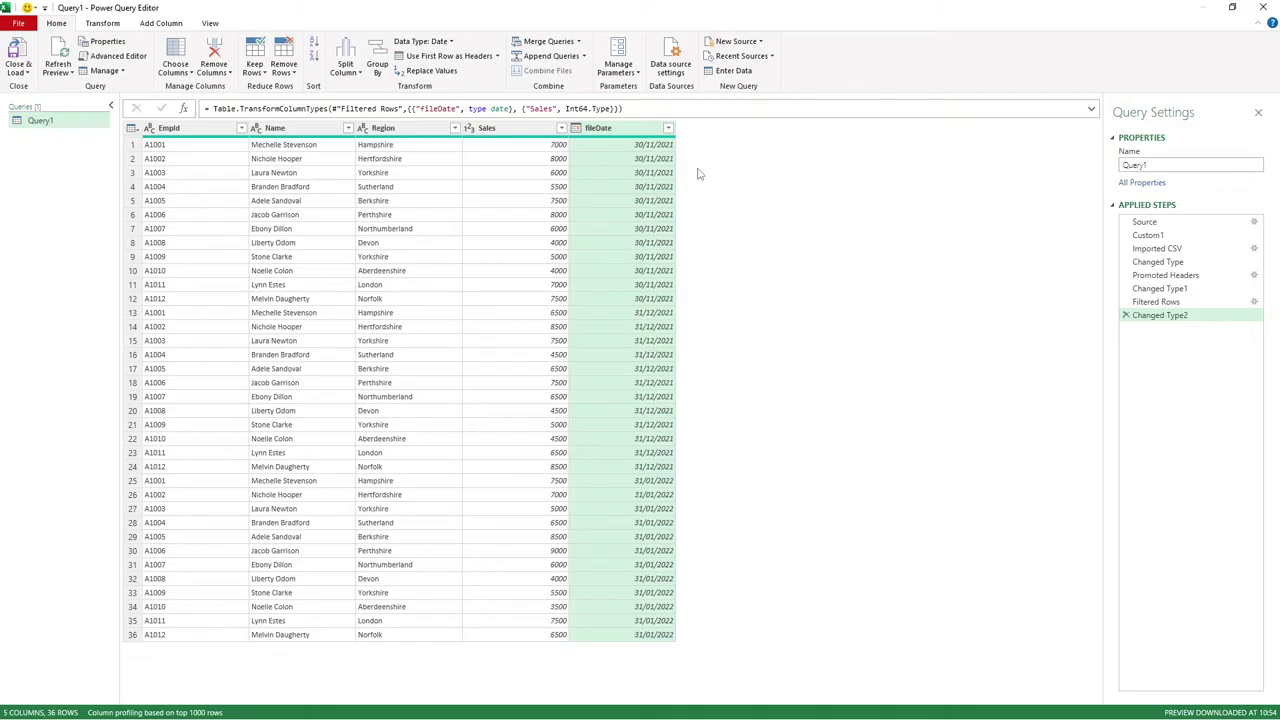
Step: Rename Query1 to SnapShotData and Close & Load it into the workbook
{"action": "double_click", "coordinate": [1160, 167]}
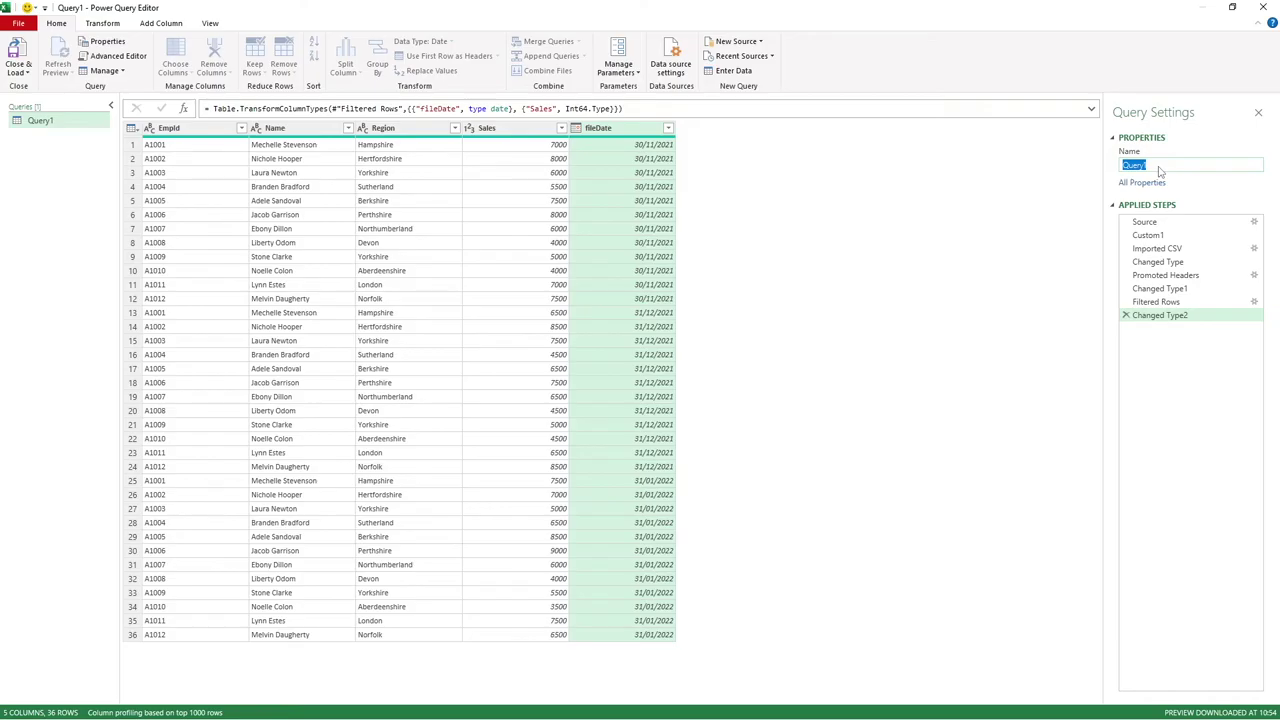
{"action": "type", "text": "Sa"}
{"action": "type", "text": "apShotData"}
{"action": "key", "text": "Return"}
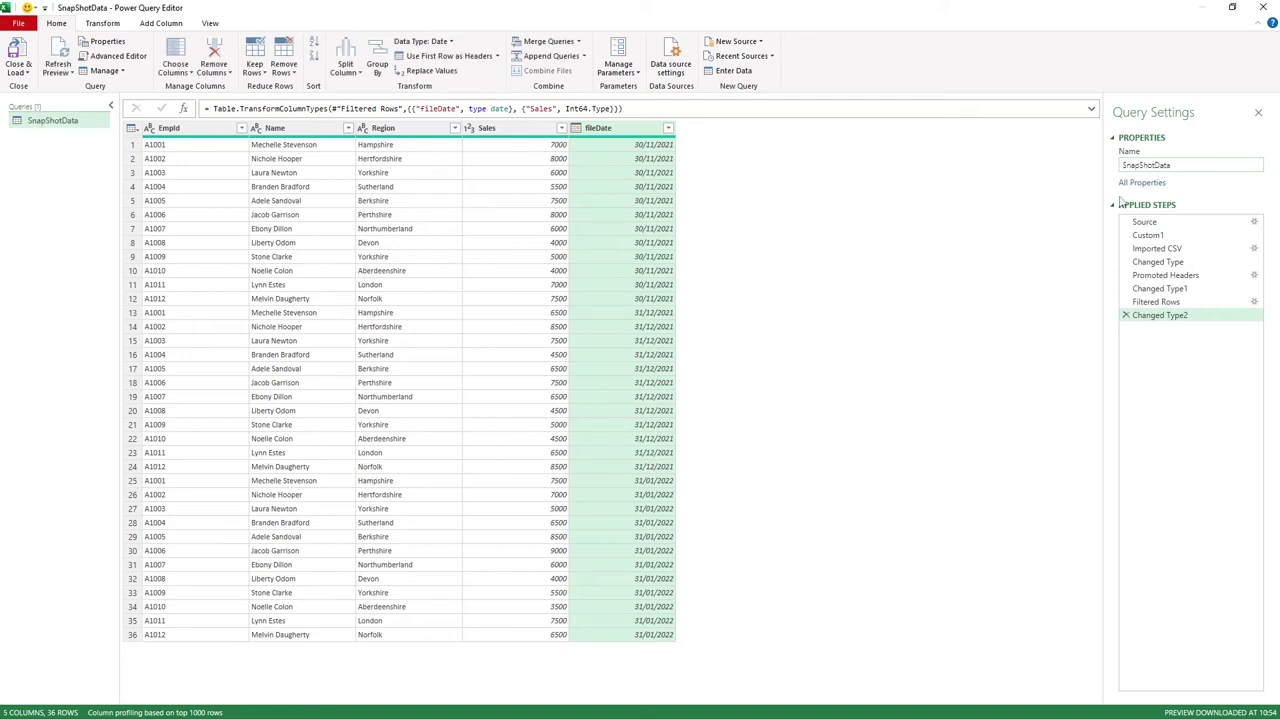
{"action": "left_click", "coordinate": [20, 50]}
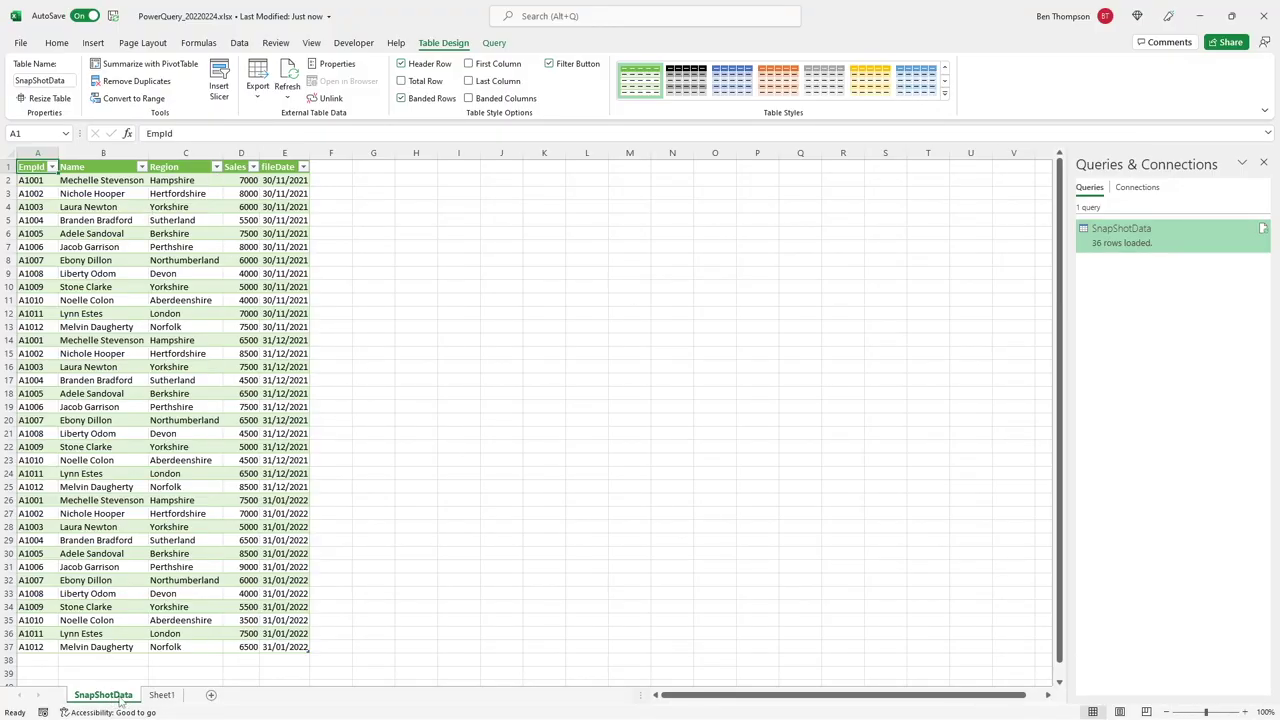
Step: Delete the Sheet1 tab, leaving only the SnapShotData sheet
{"action": "left_click", "coordinate": [165, 702]}
{"action": "right_click", "coordinate": [165, 703]}
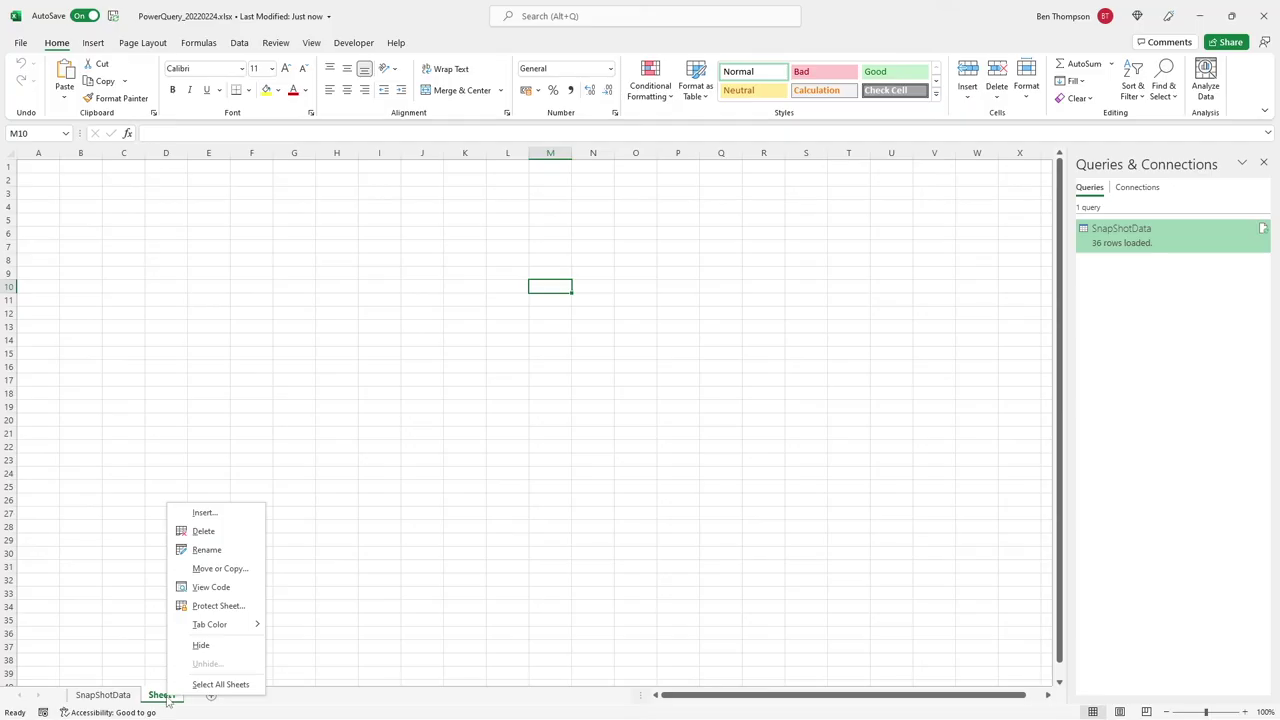
{"action": "left_click", "coordinate": [204, 535]}
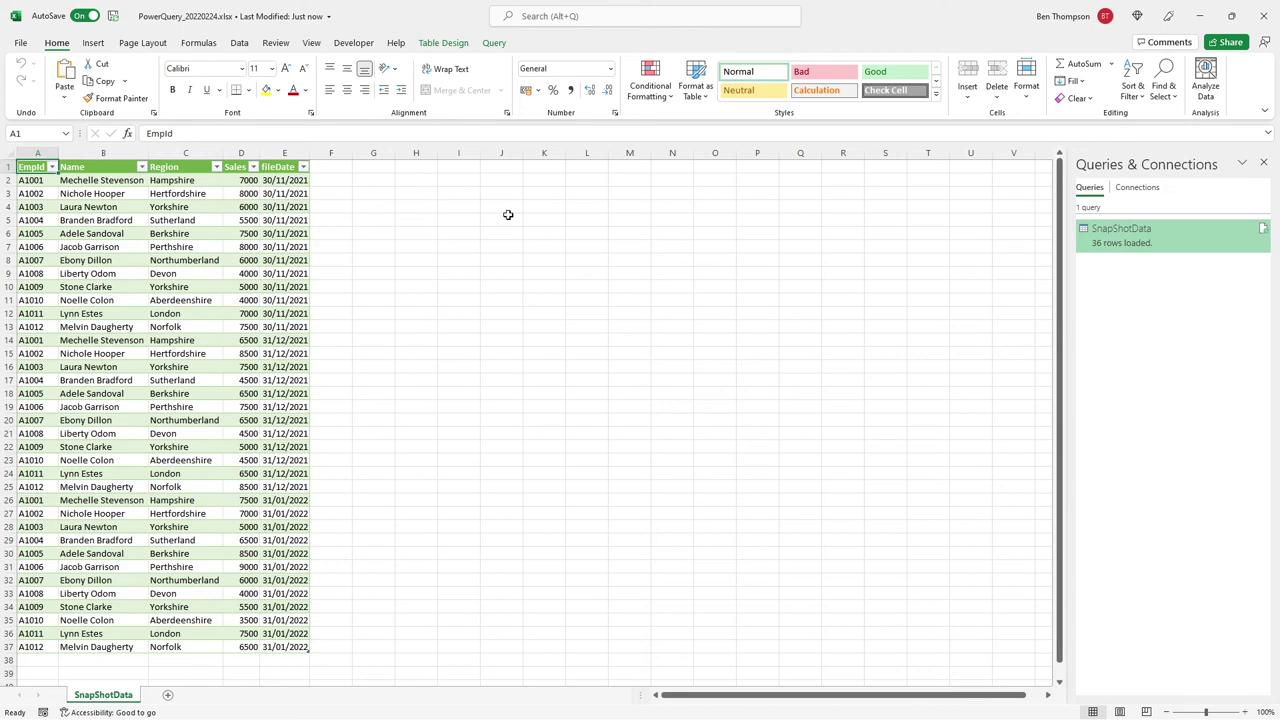
Step: Insert a PivotTable from the SnapShotData table at cell I1 on the existing worksheet
{"action": "left_click", "coordinate": [460, 167]}
{"action": "left_click", "coordinate": [96, 44]}
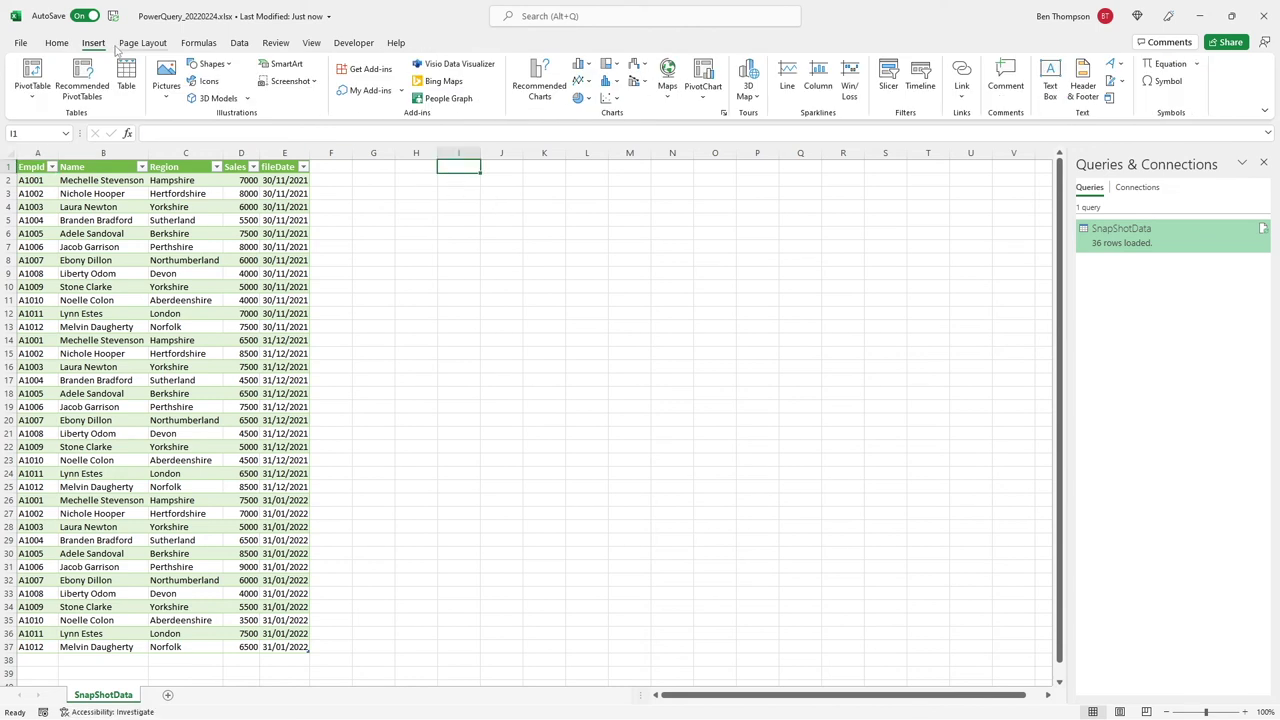
{"action": "left_click", "coordinate": [32, 90]}
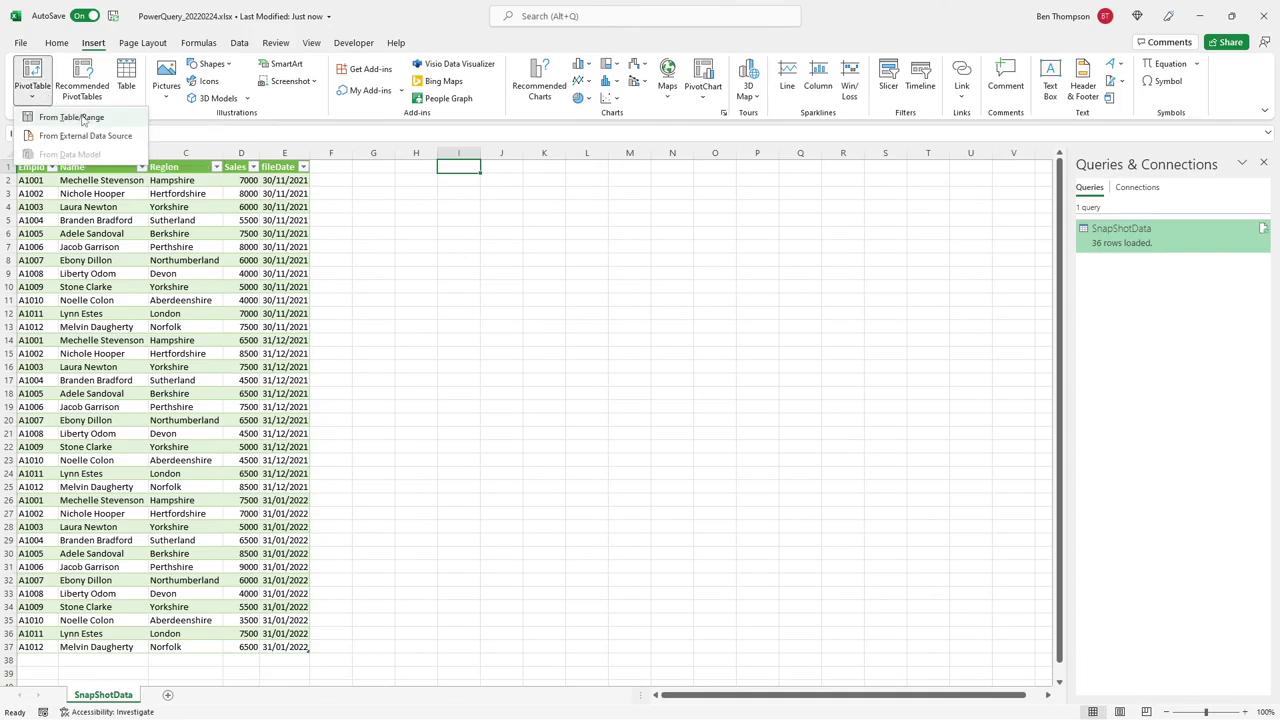
{"action": "left_click", "coordinate": [83, 120]}
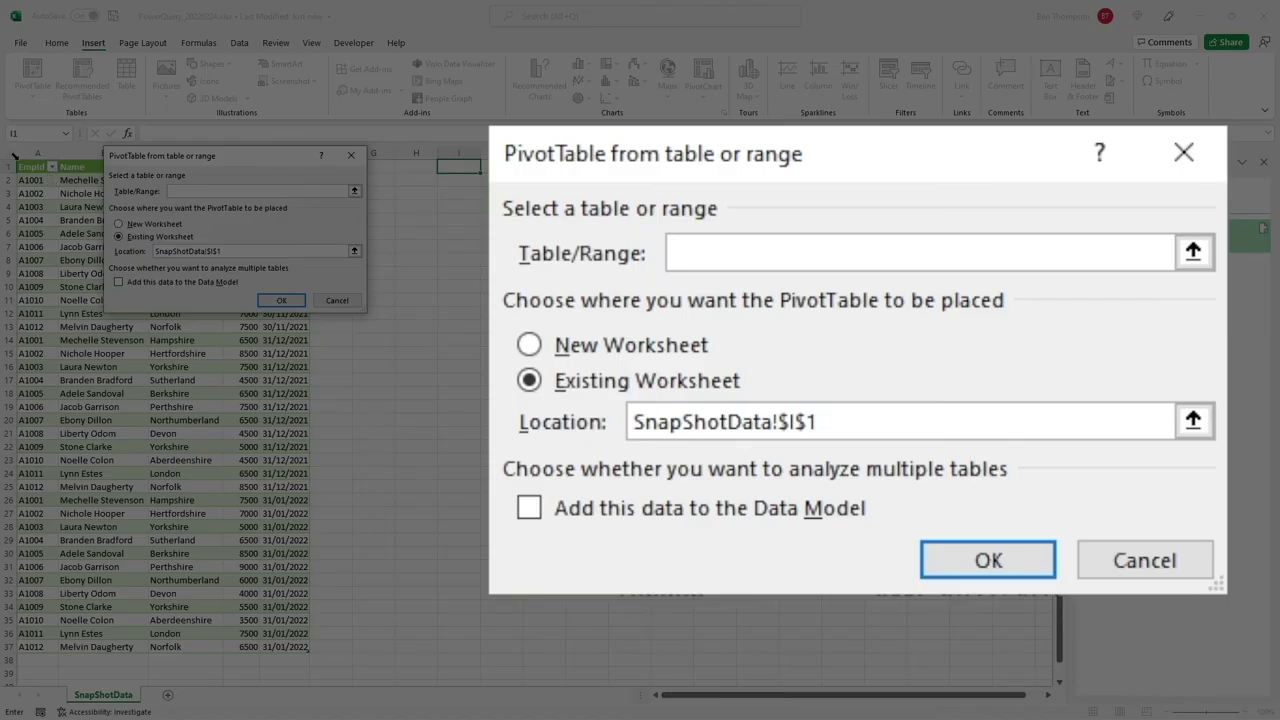
{"action": "left_click", "coordinate": [14, 155]}
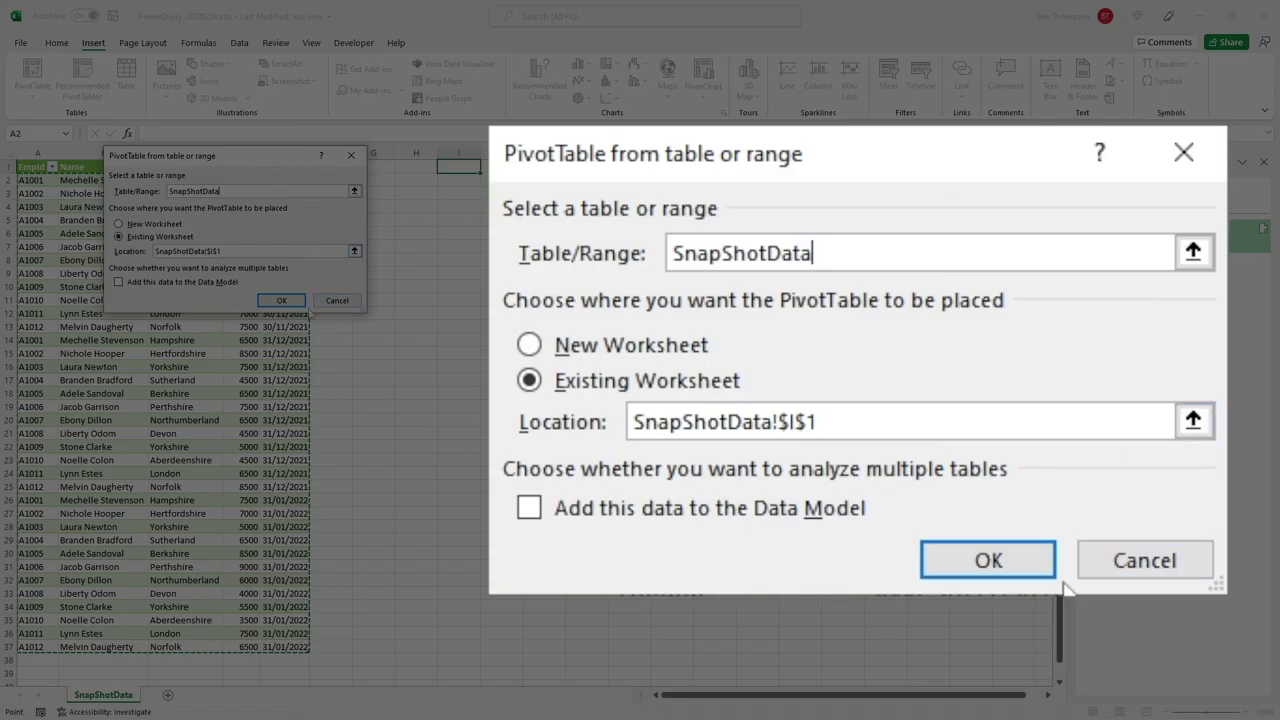
{"action": "left_click", "coordinate": [284, 301]}
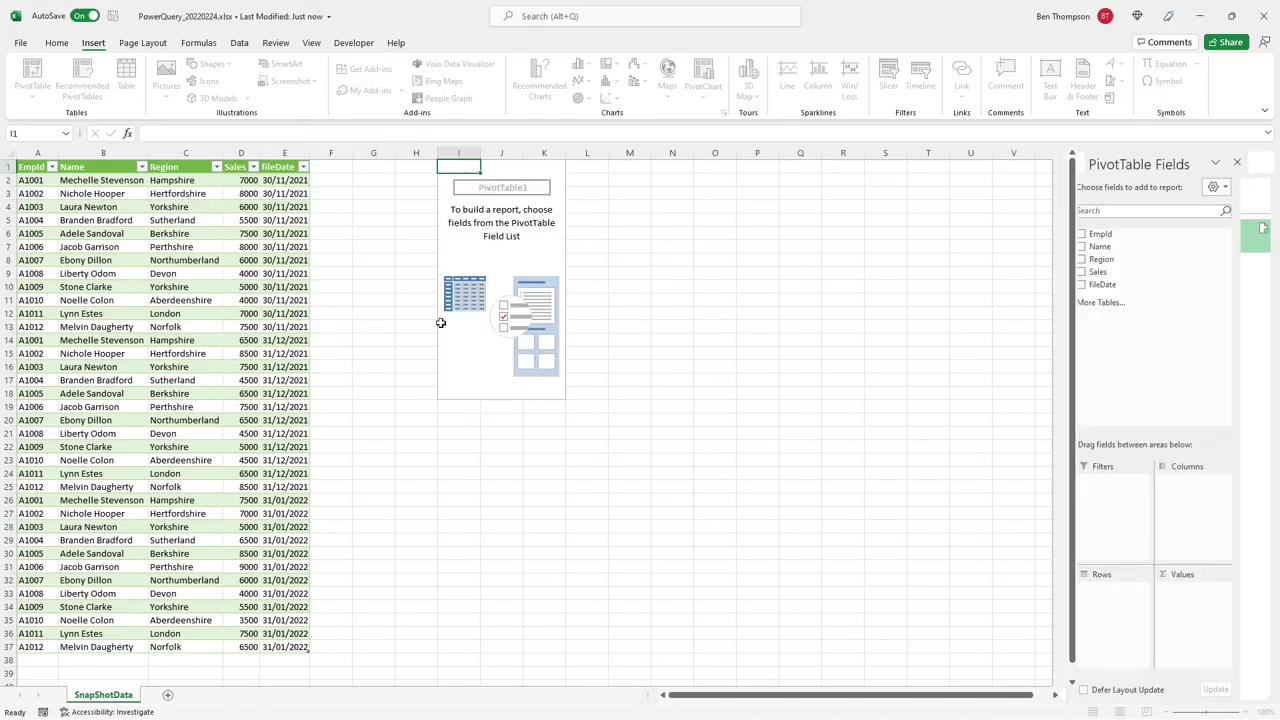
Step: Put fileDate months in columns without Years or Quarters, Region in rows, and sum Sales in values
{"action": "left_click_drag", "start_coordinate": [1120, 284], "coordinate": [1188, 518]}
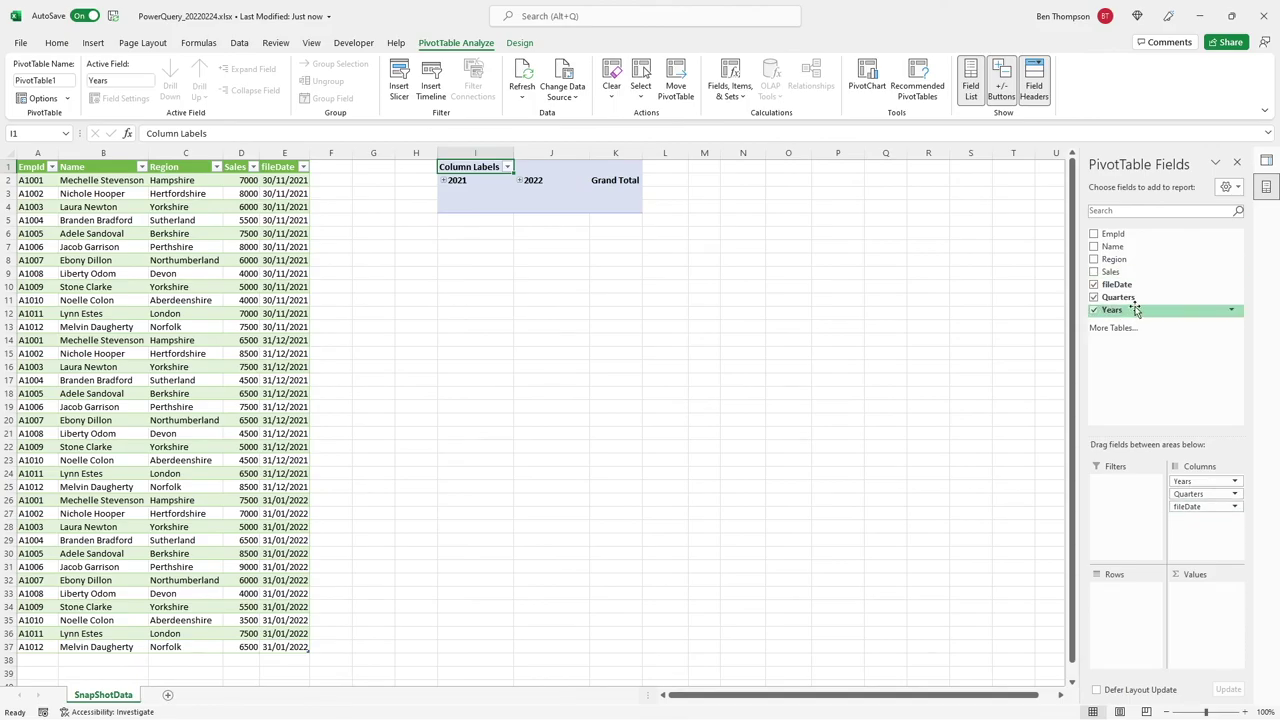
{"action": "left_click", "coordinate": [1181, 309]}
{"action": "left_click", "coordinate": [1160, 297]}
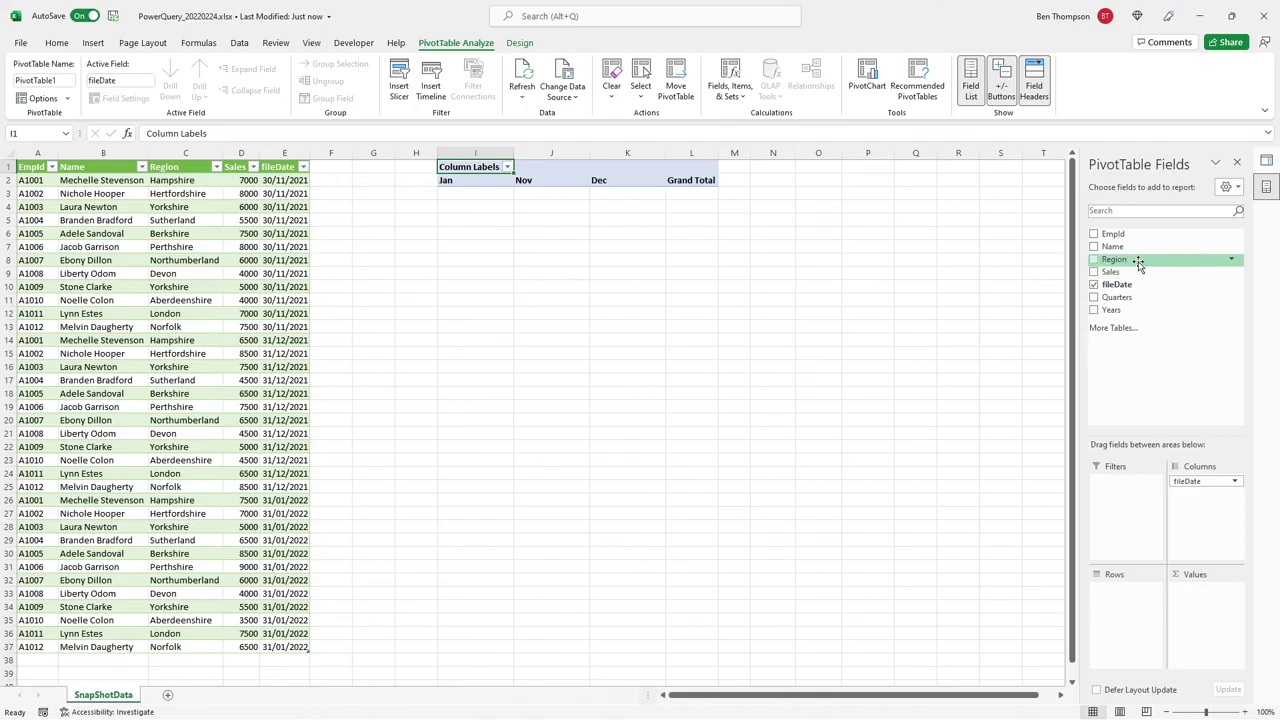
{"action": "left_click_drag", "start_coordinate": [1138, 262], "coordinate": [1125, 615]}
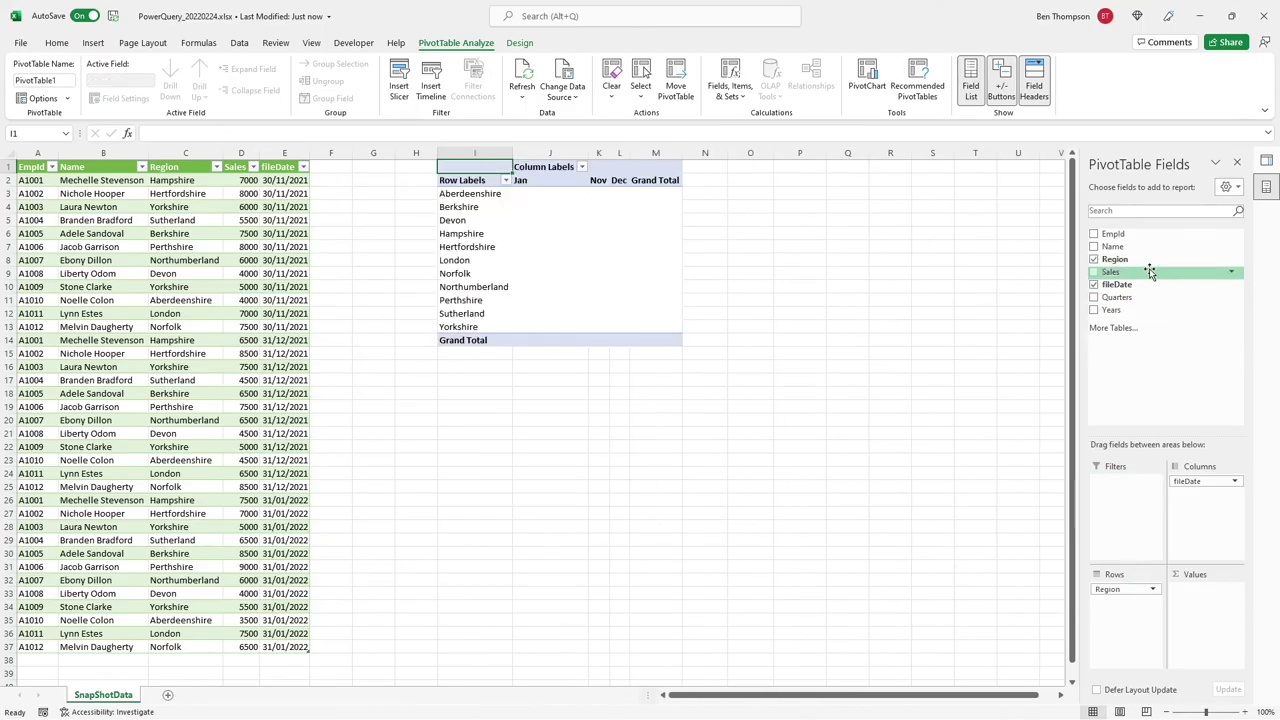
{"action": "left_click_drag", "start_coordinate": [1150, 272], "coordinate": [1207, 625]}
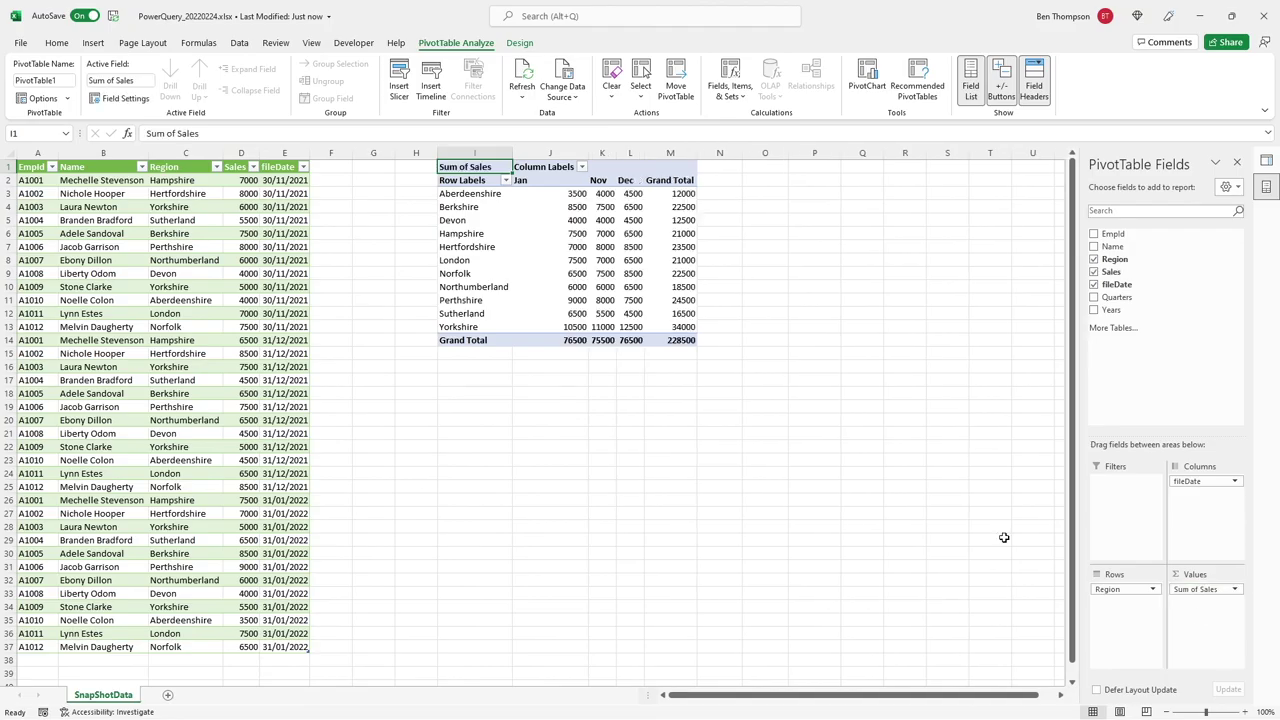
{"action": "left_click", "coordinate": [601, 426]}
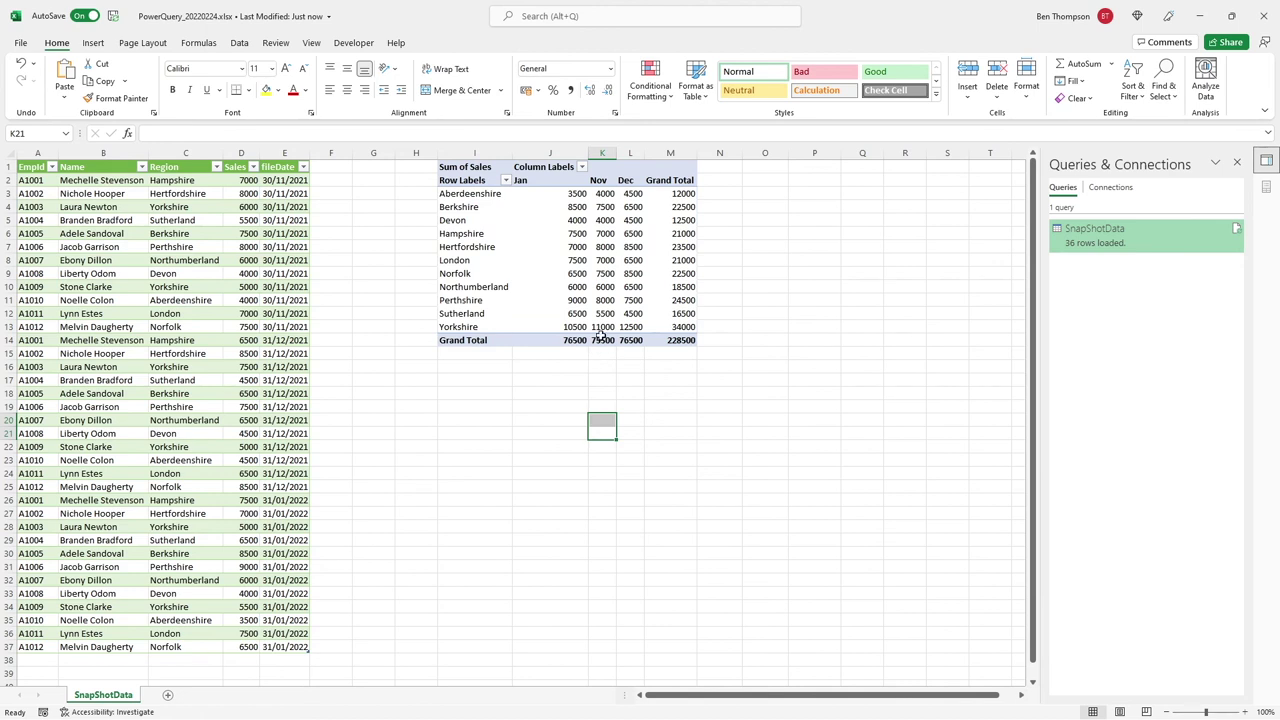
{"action": "left_click", "coordinate": [576, 220]}
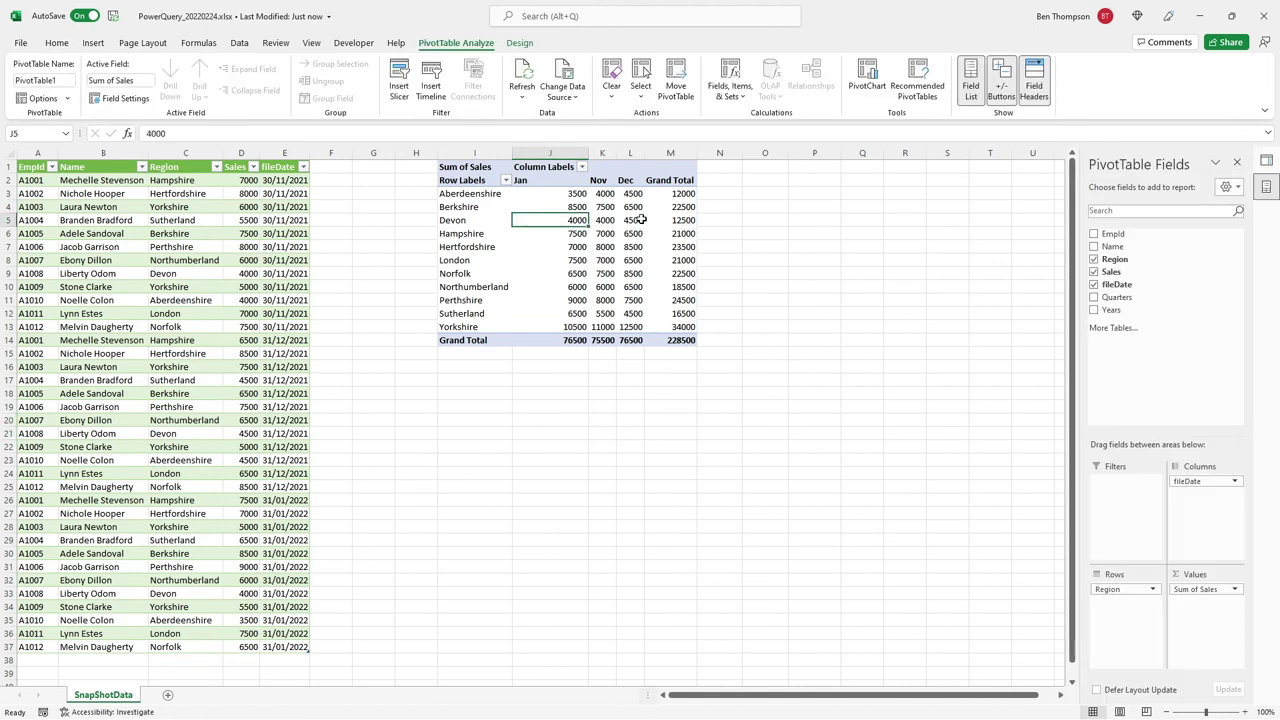
{"action": "left_click", "coordinate": [688, 223]}
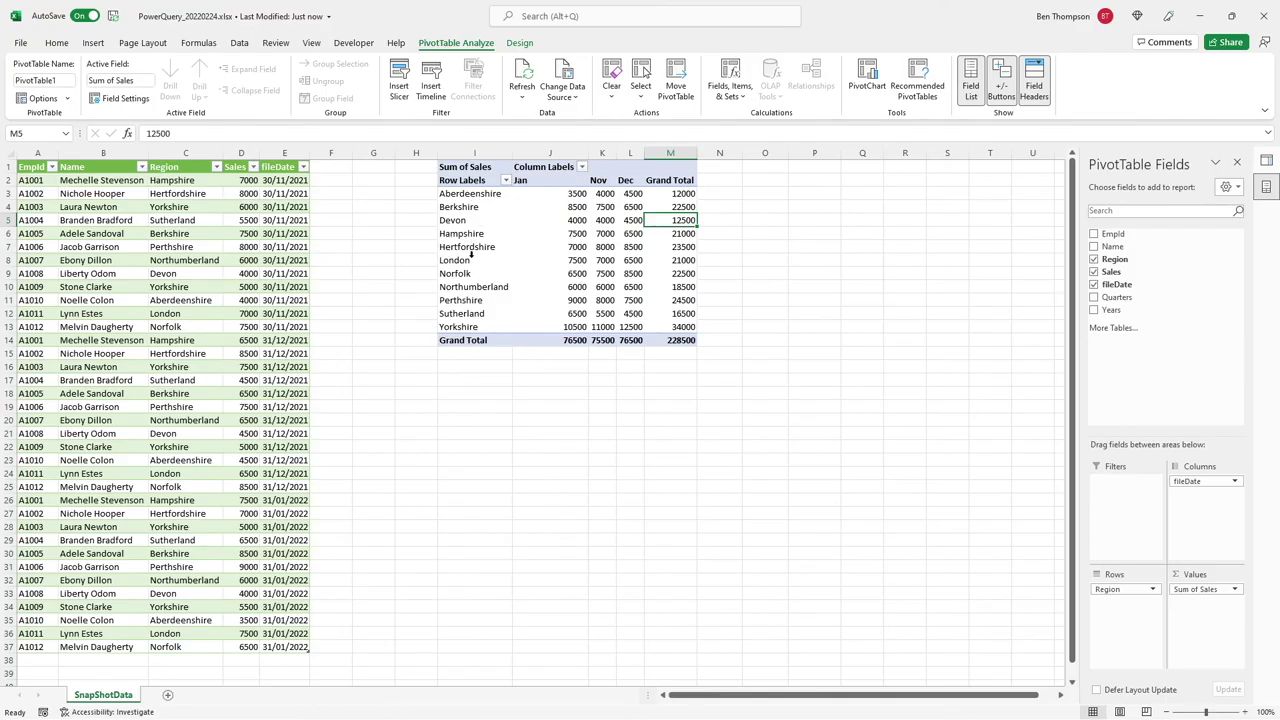
{"action": "left_click", "coordinate": [471, 254]}
{"action": "left_click", "coordinate": [466, 240]}
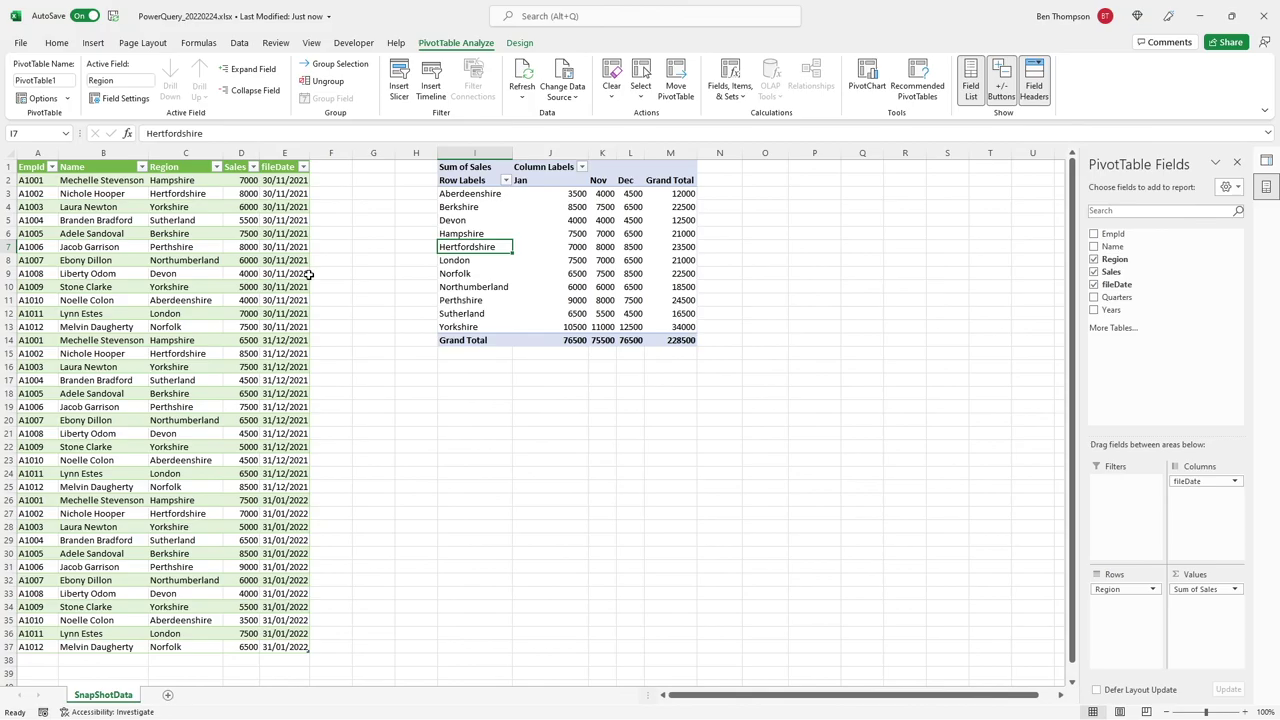
{"action": "right_click", "coordinate": [207, 262]}
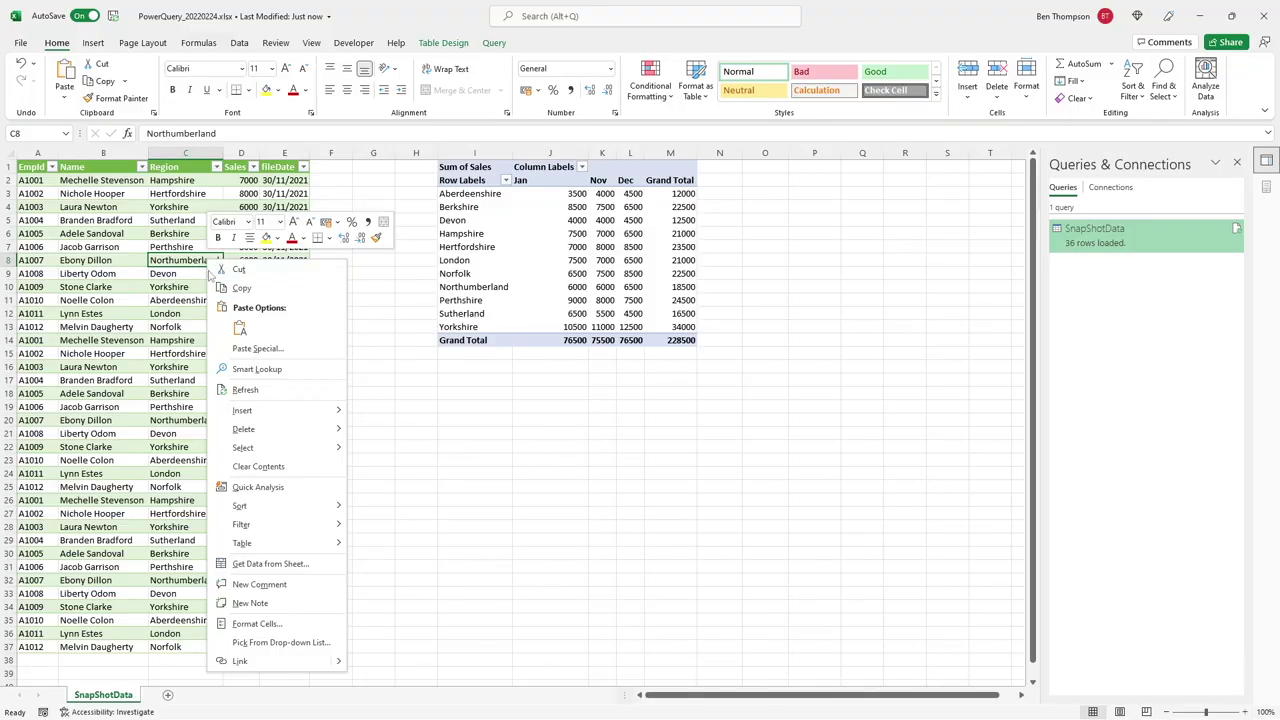
{"action": "key", "text": "Escape"}
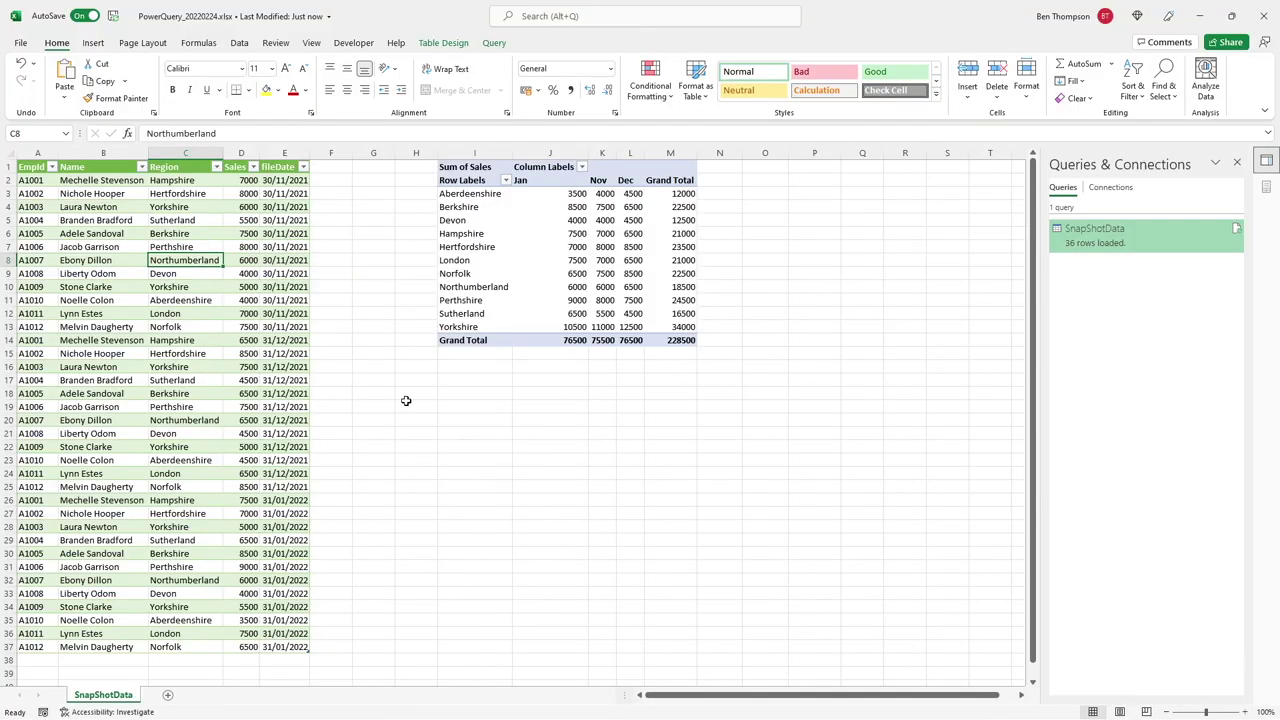